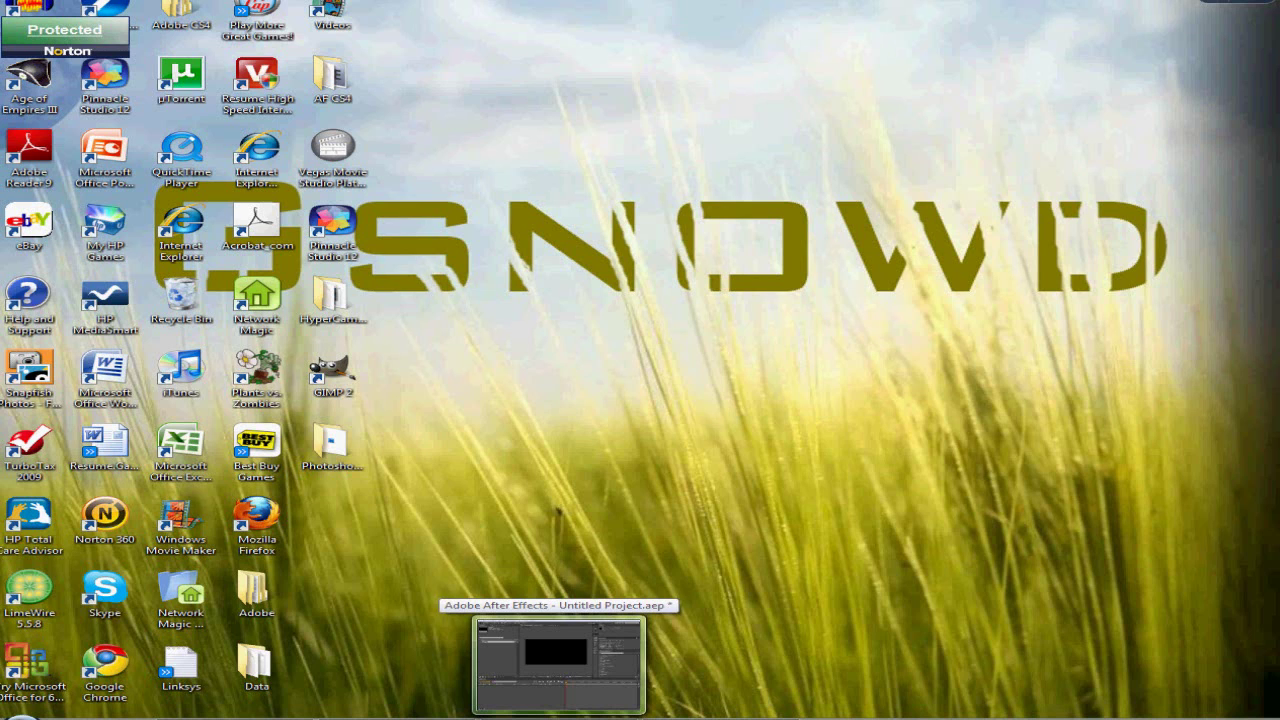
# Restore the After Effects window showing the empty Comp 1 and open the File menu
pyautogui.click(558, 665)
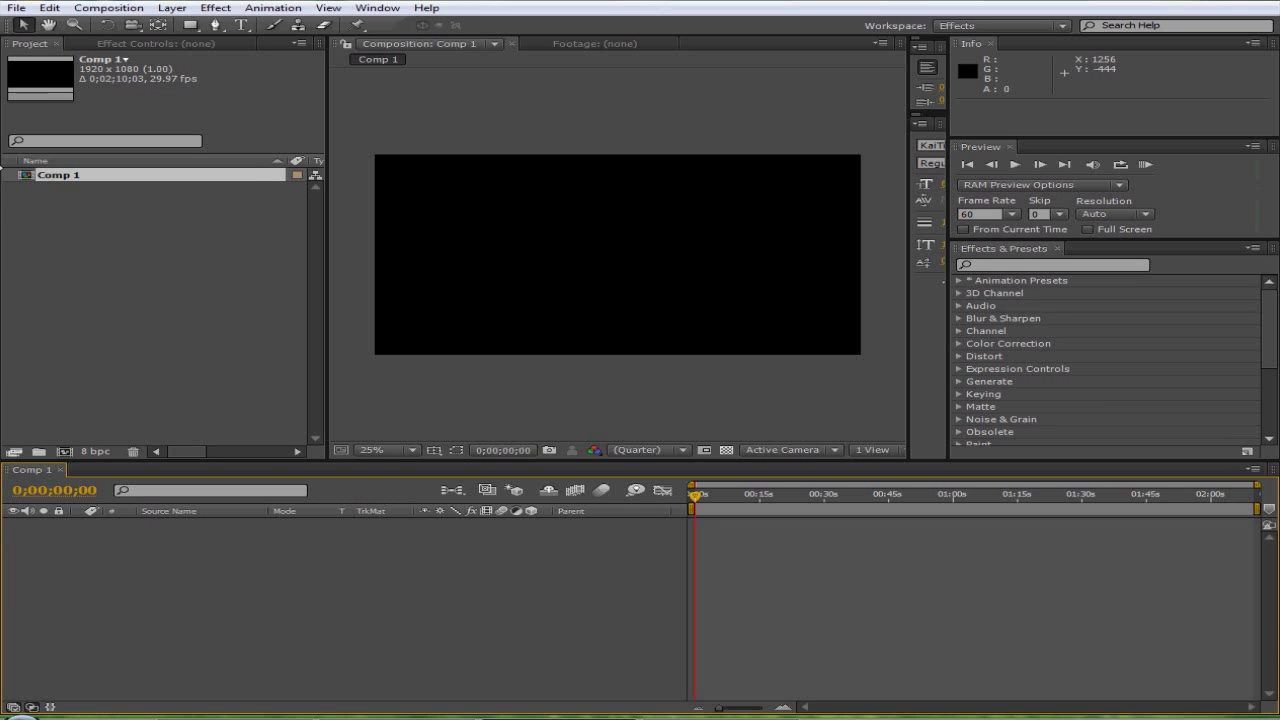
pyautogui.click(16, 8)
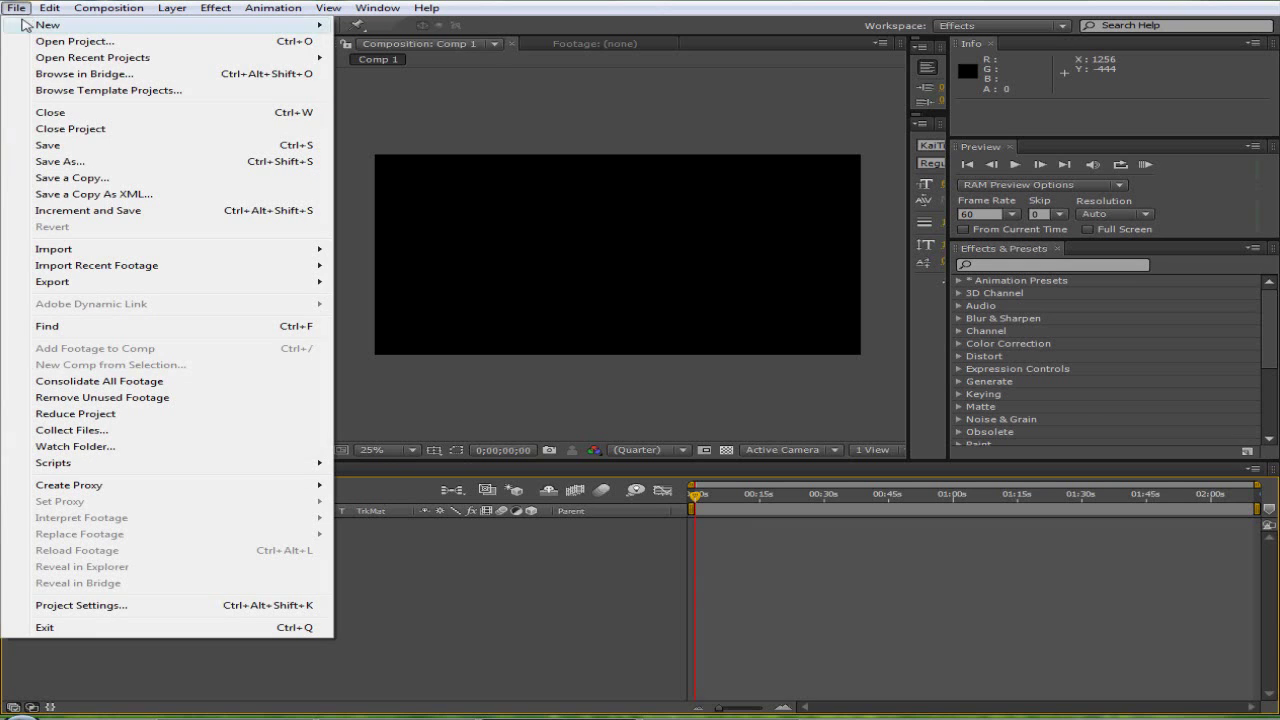
pyautogui.moveTo(54, 249)
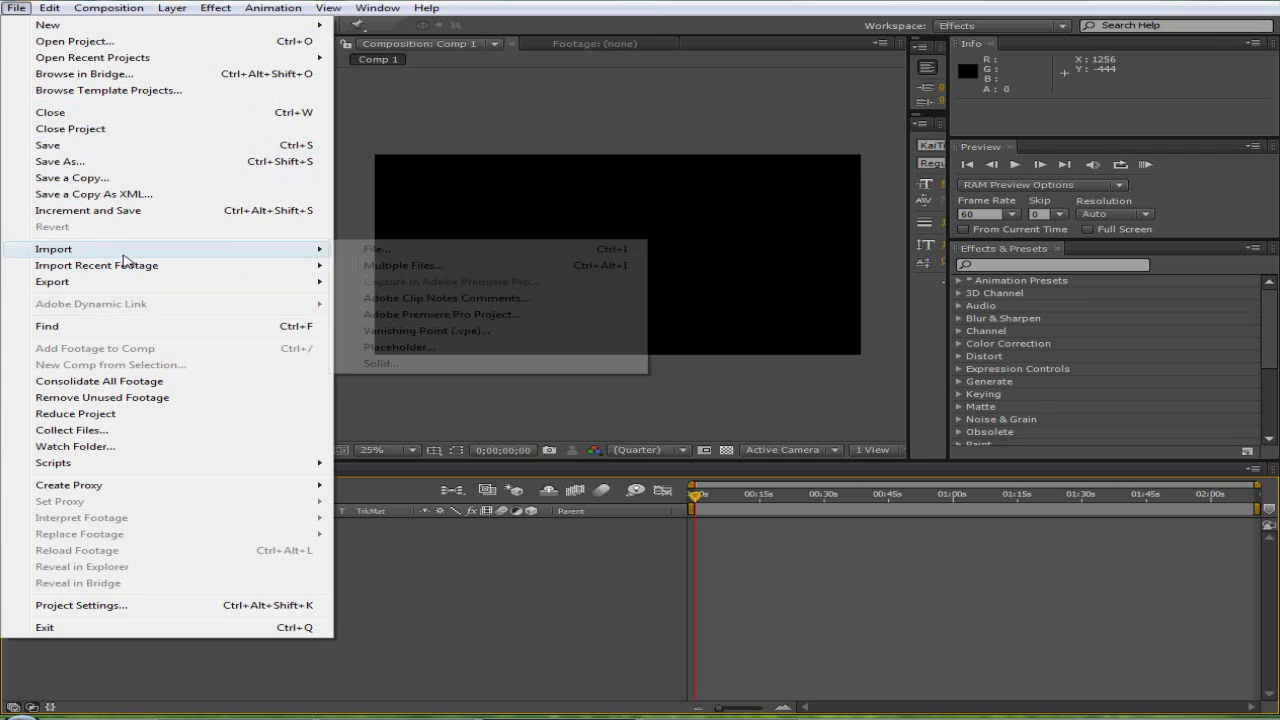
# Import snd colat head.wmv from the Videos editing contest folder into the project
pyautogui.click(376, 249)
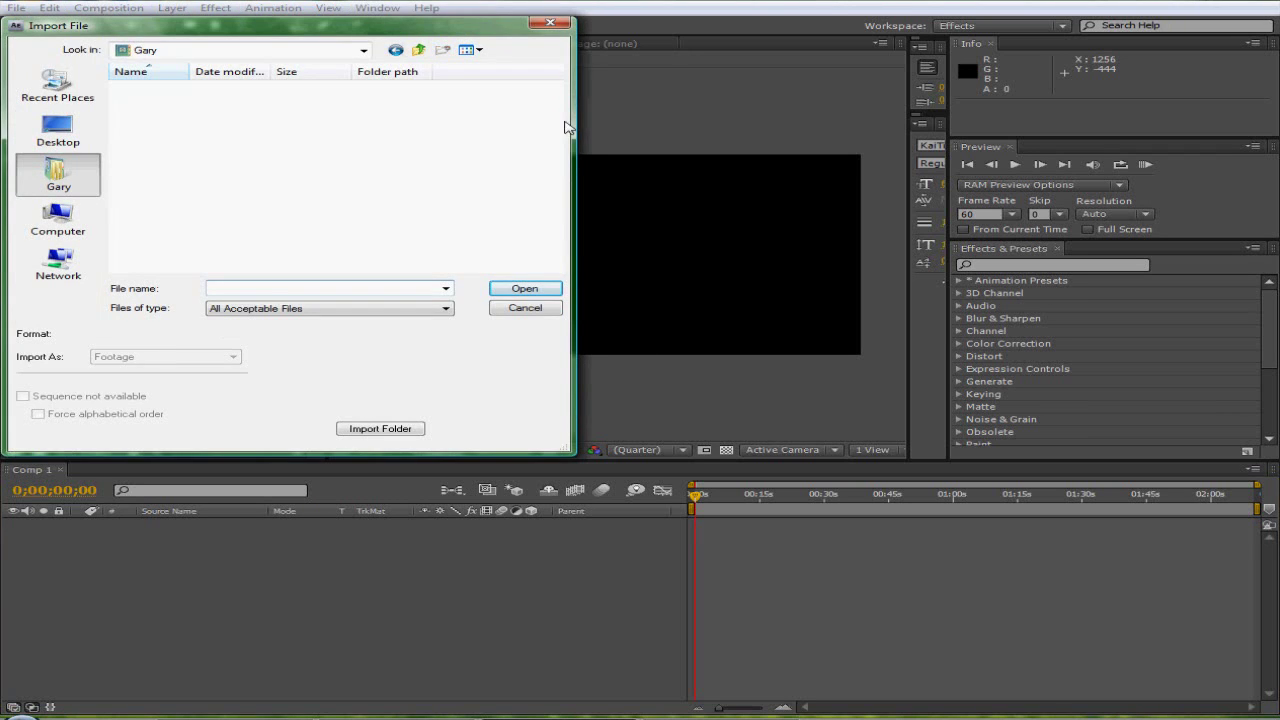
pyautogui.moveTo(553, 205); pyautogui.dragTo(555, 228)
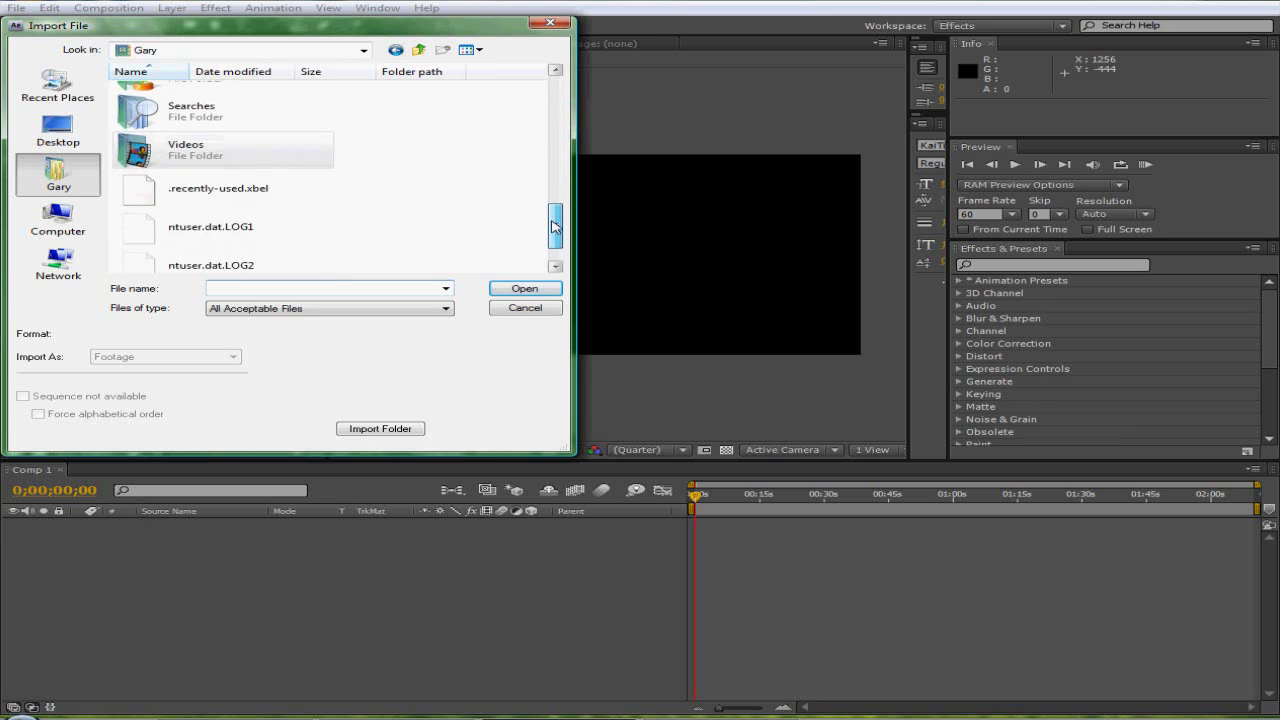
pyautogui.doubleClick(272, 172)
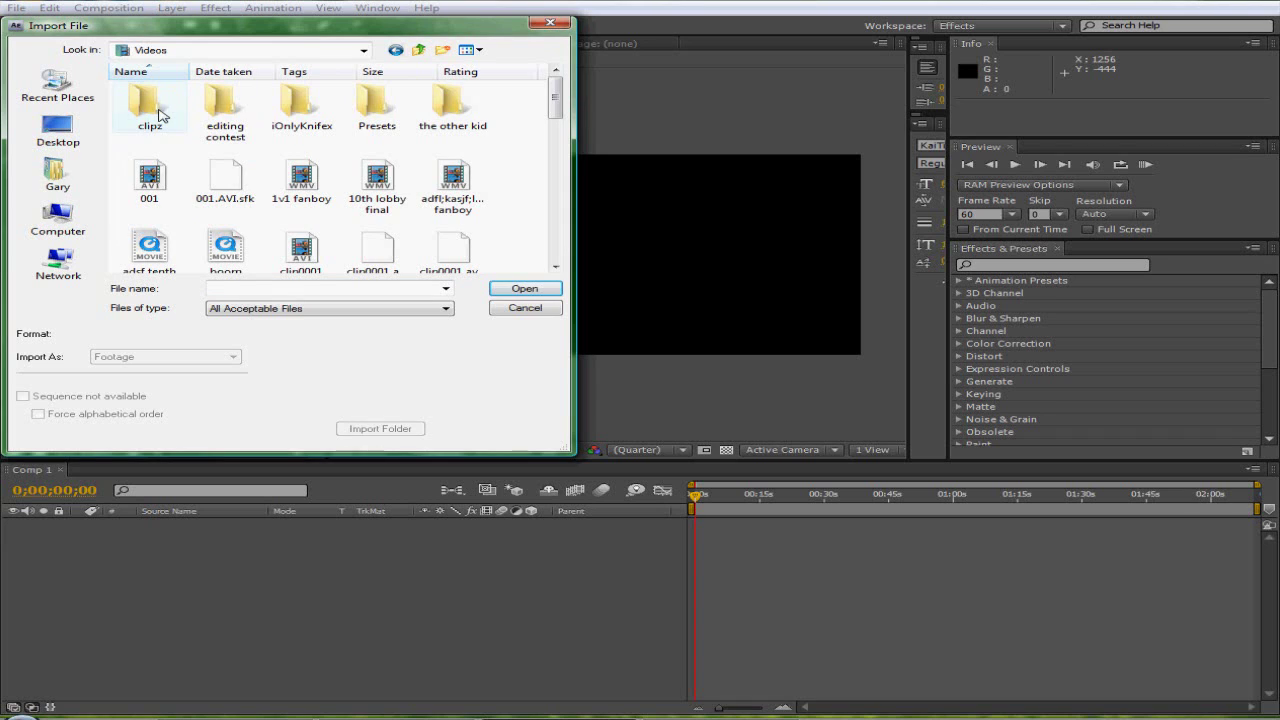
pyautogui.click(159, 115)
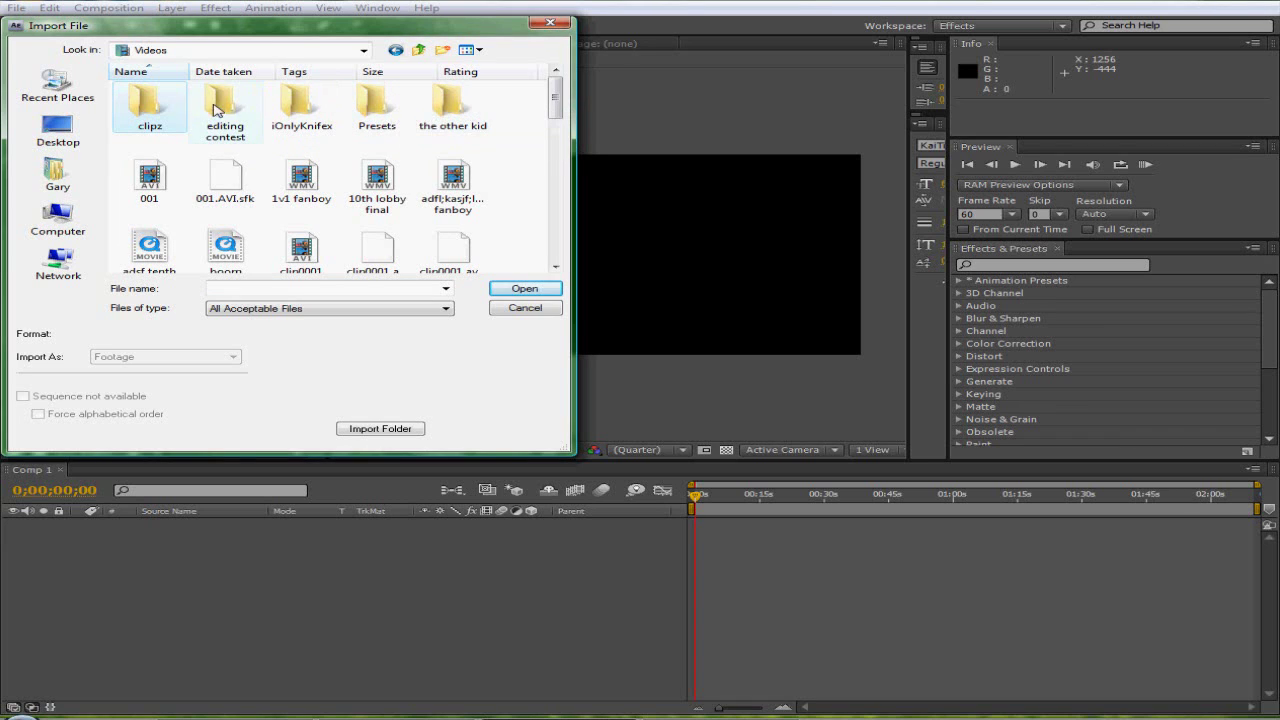
pyautogui.doubleClick(217, 110)
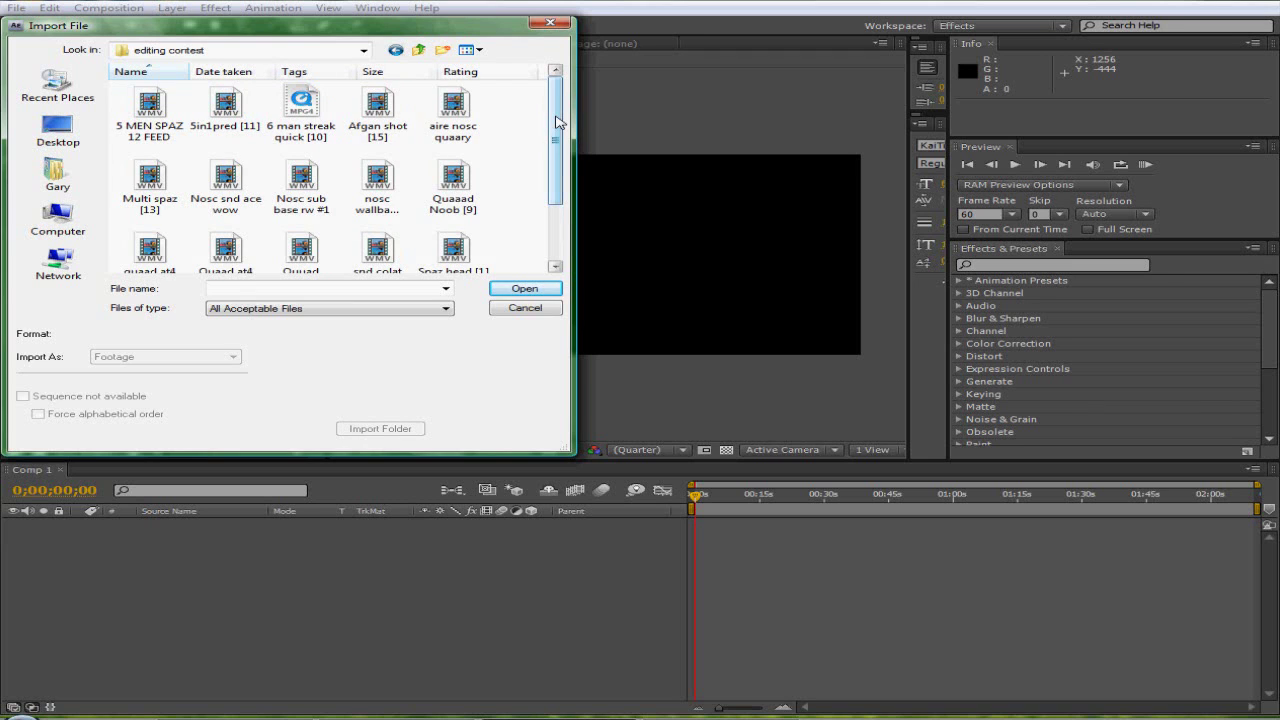
pyautogui.moveTo(557, 122); pyautogui.dragTo(553, 139)
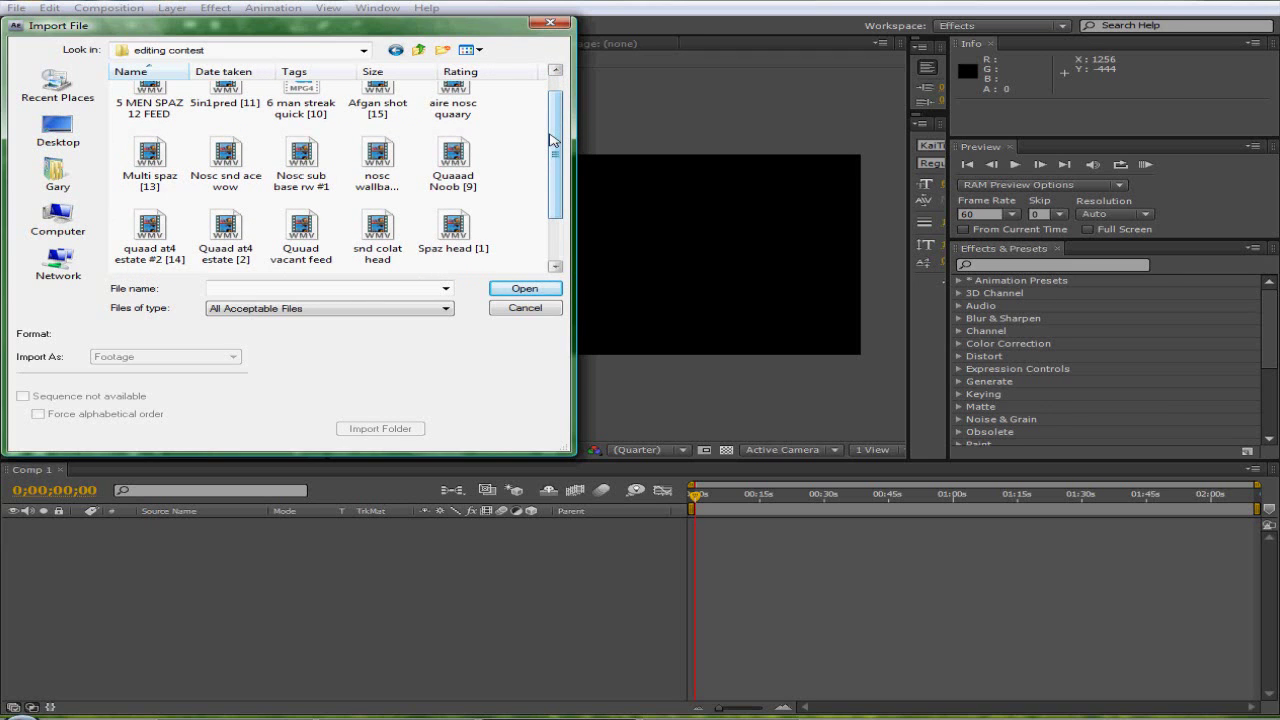
pyautogui.click(377, 232)
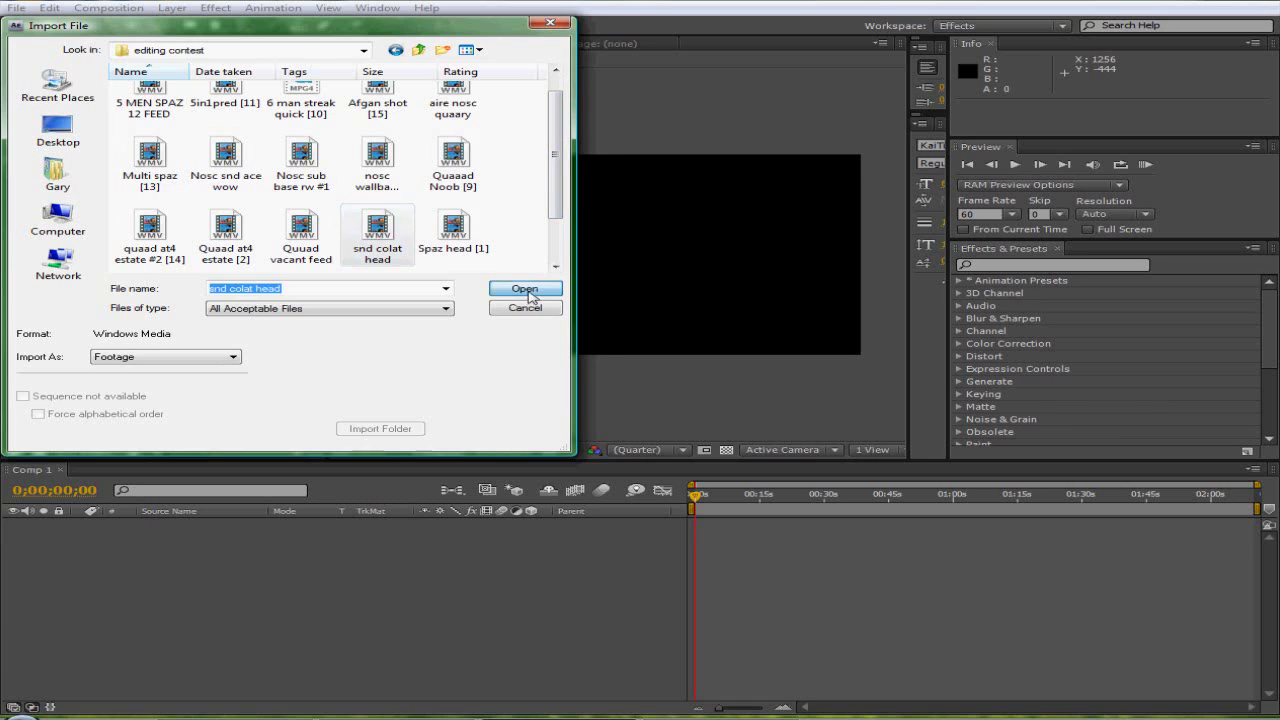
pyautogui.click(526, 290)
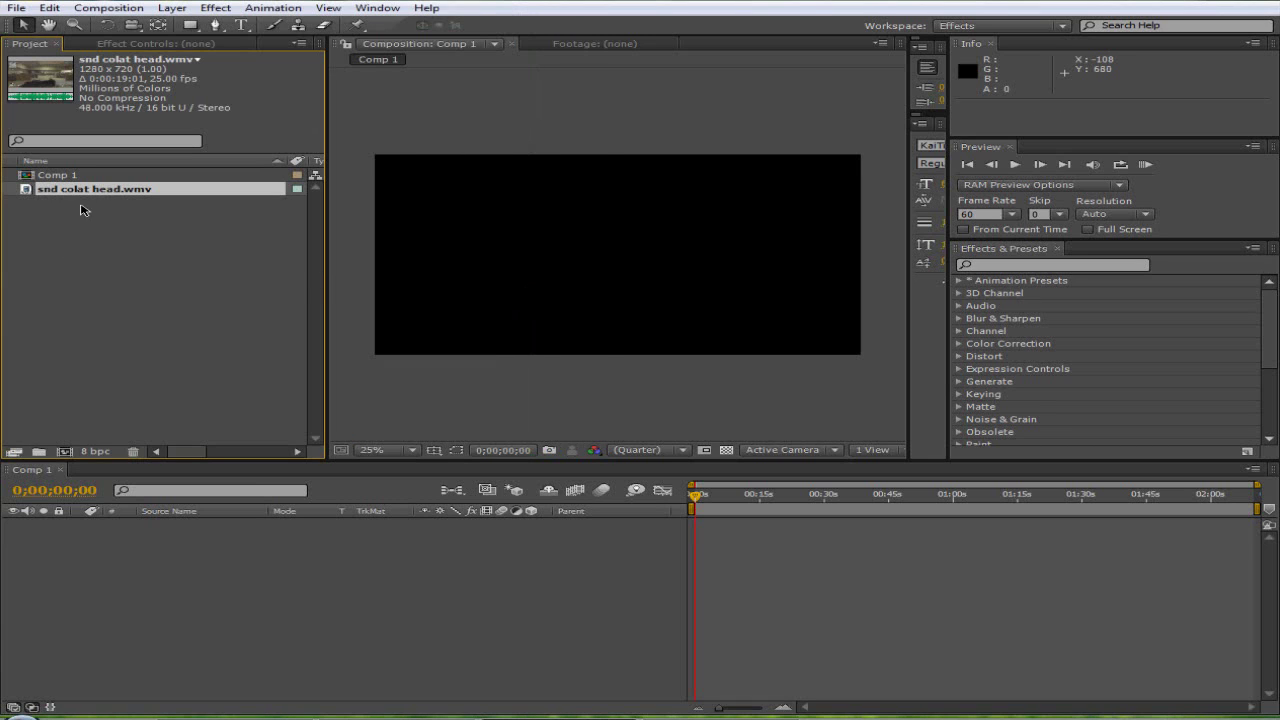
# Drop snd colat head.wmv into Comp 1 as a new layer
pyautogui.moveTo(123, 194); pyautogui.dragTo(150, 535)
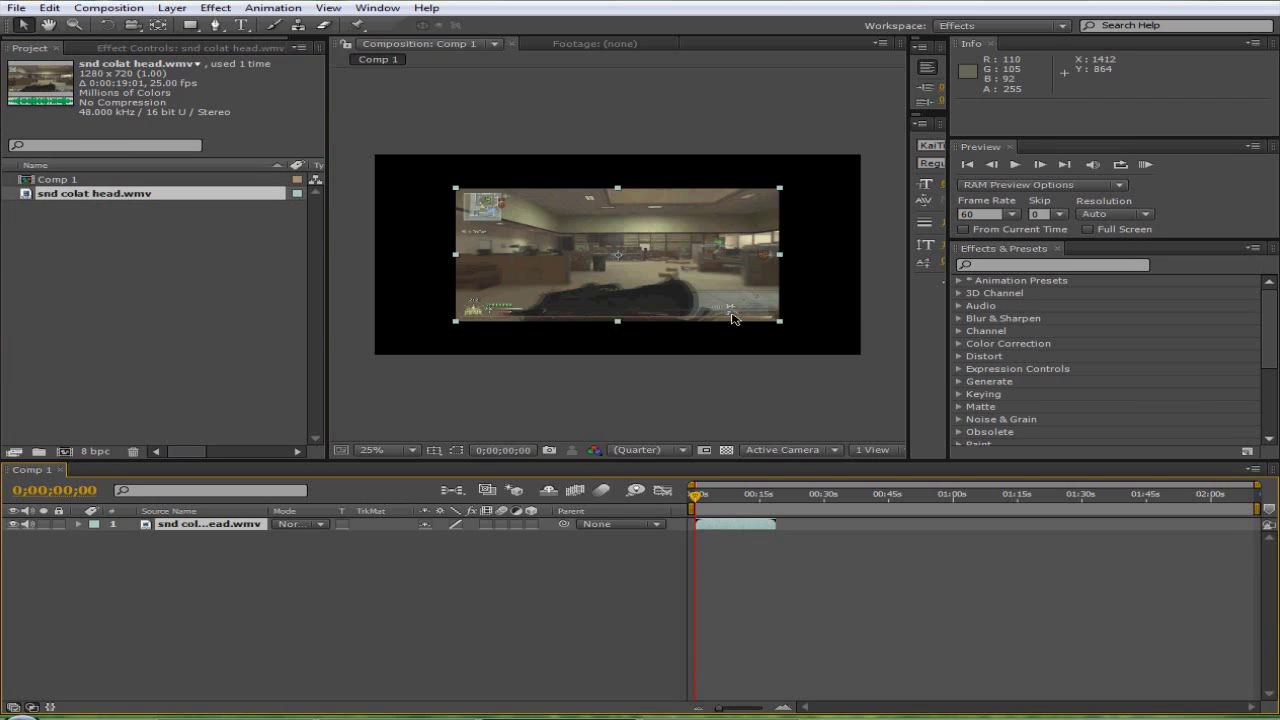
pyautogui.scroll(1, 700, 330)
pyautogui.scroll(-1, 745, 290)
# Stretch the clip layer to fill the full 1920×1080 composition width and height
pyautogui.click(815, 262)
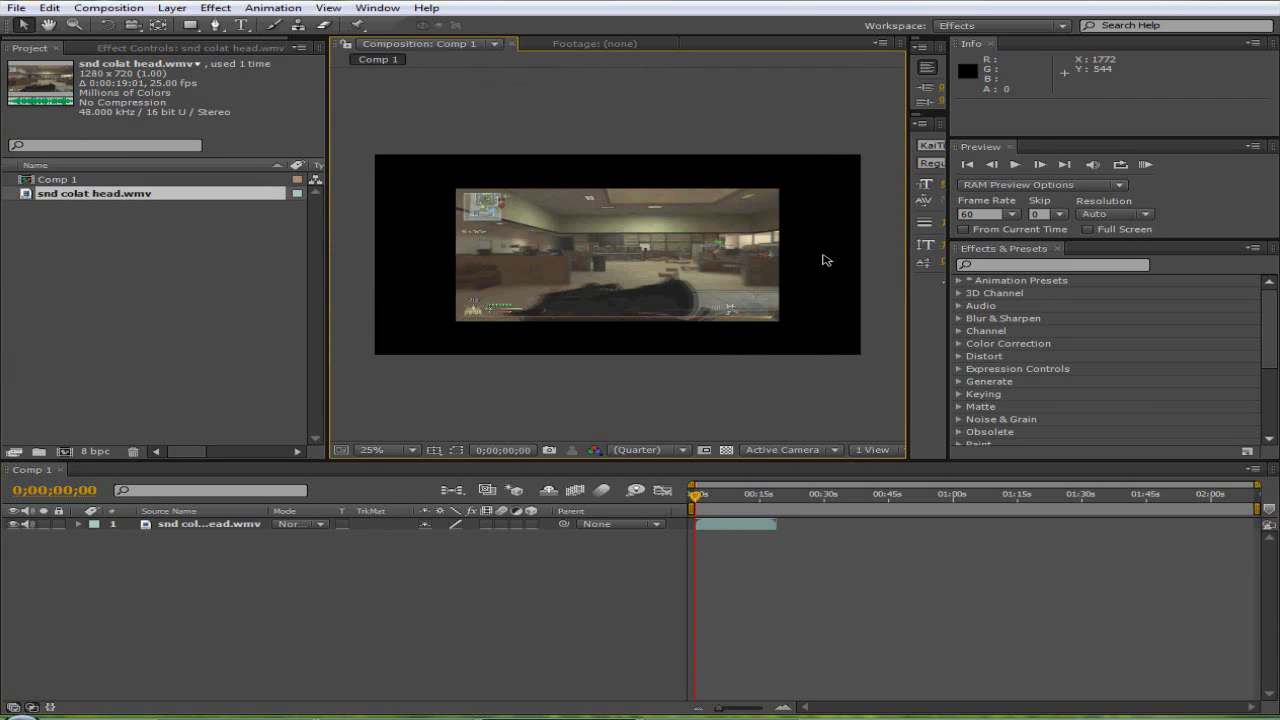
pyautogui.moveTo(781, 259); pyautogui.dragTo(860, 256)
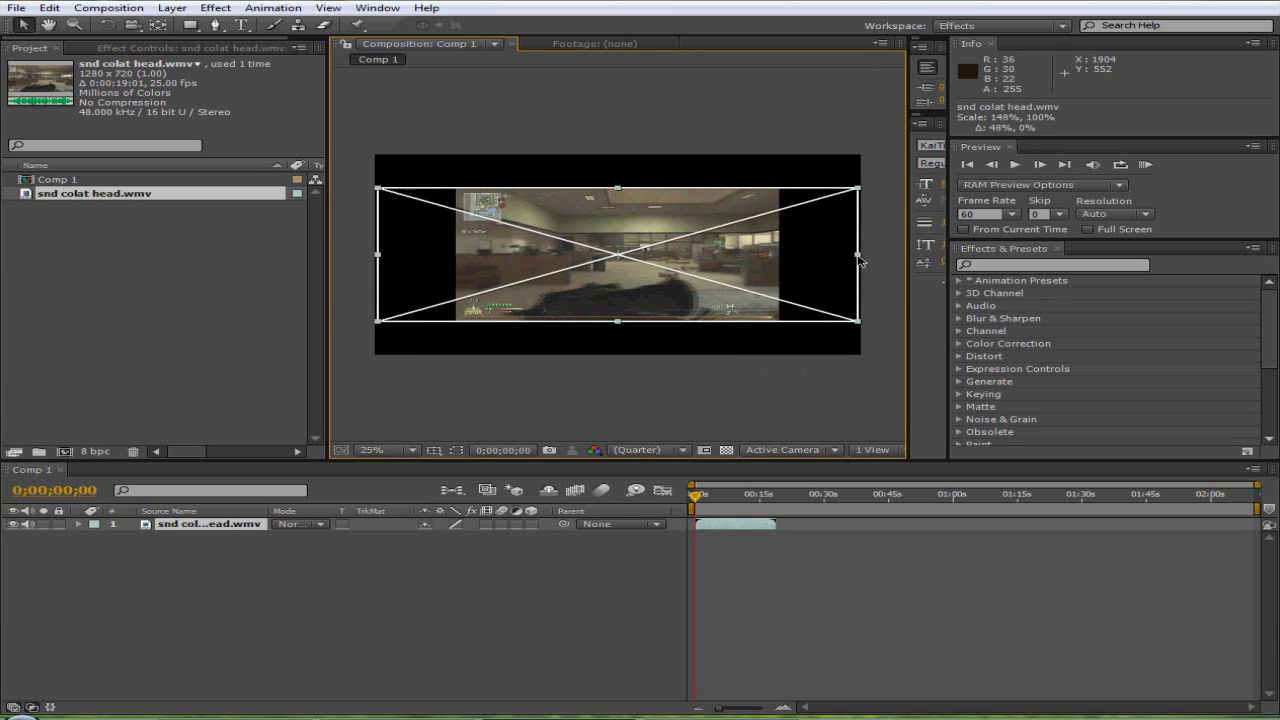
pyautogui.moveTo(617, 322); pyautogui.dragTo(615, 357)
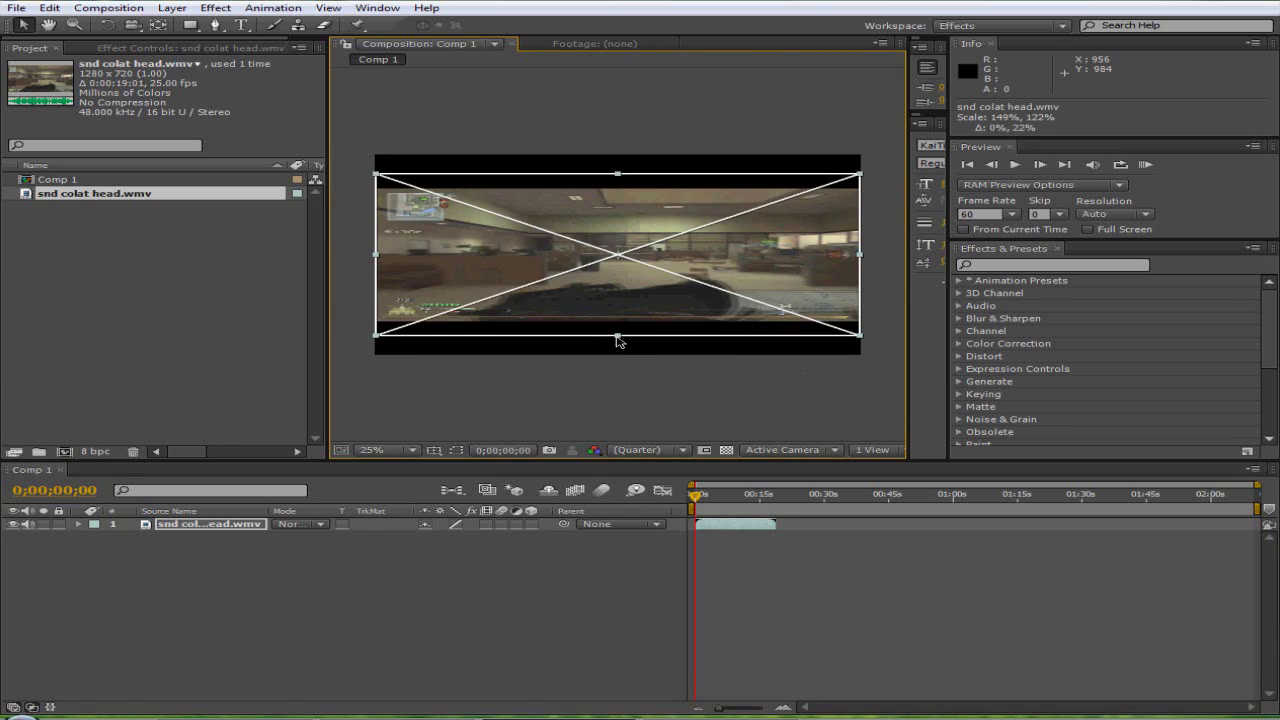
pyautogui.click(740, 395)
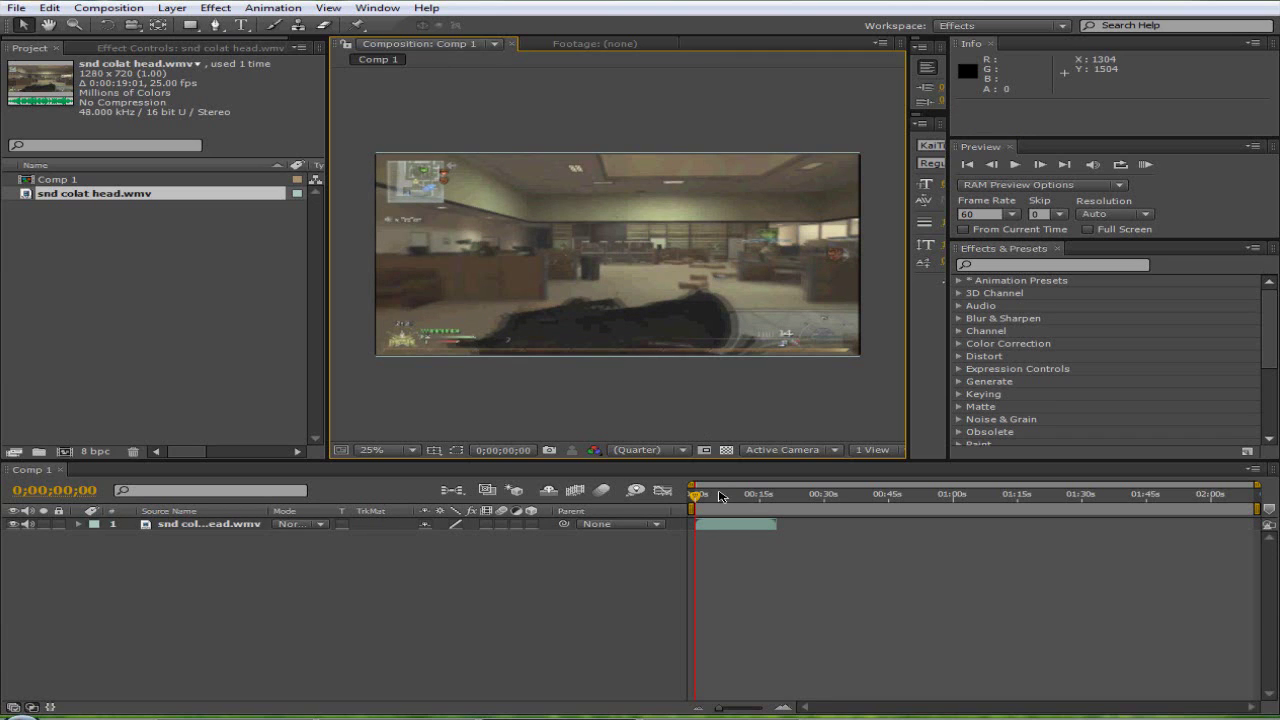
pyautogui.click(781, 707)
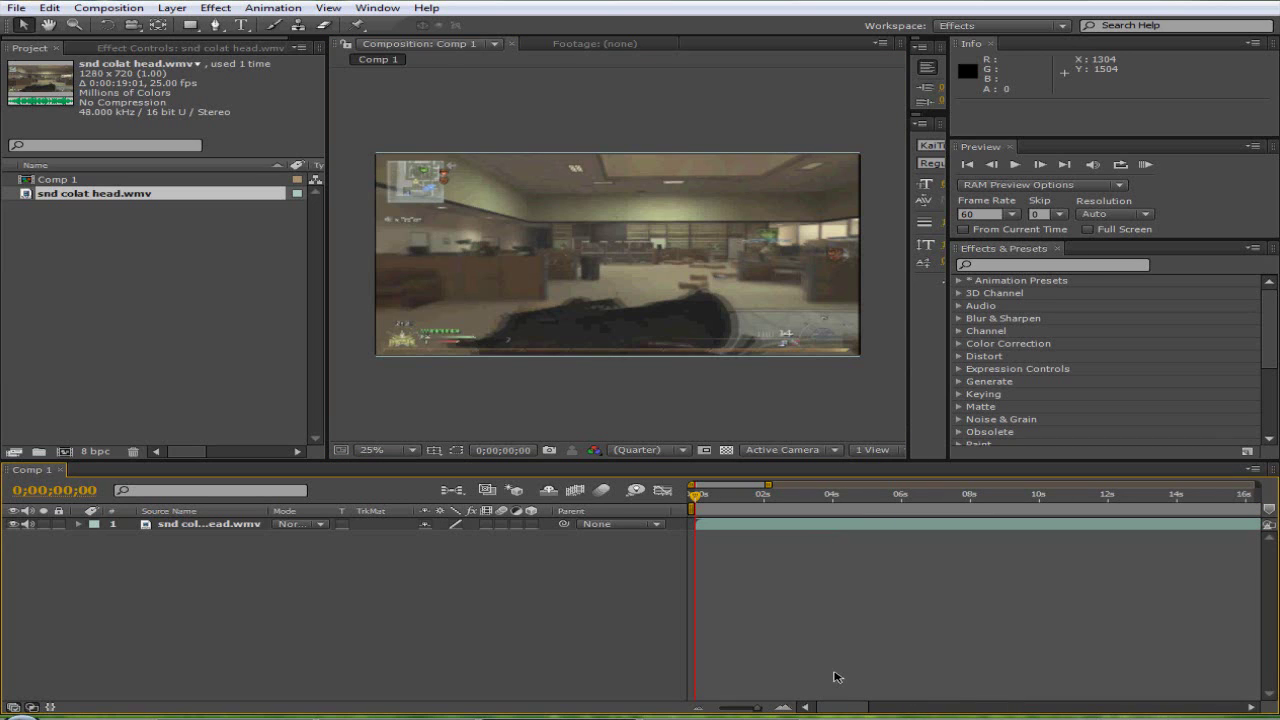
# Play and RAM-preview the gameplay clip, then return the playhead to frame 0
pyautogui.click(1015, 165)
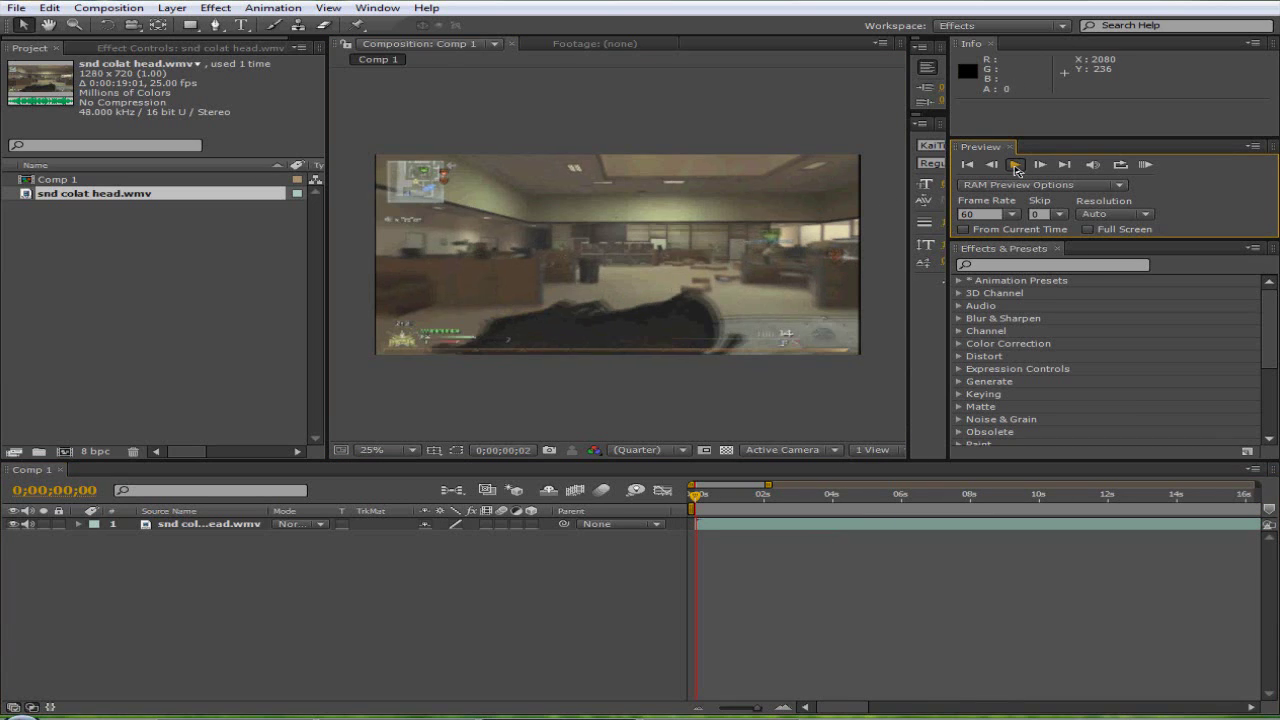
pyautogui.click(1146, 165)
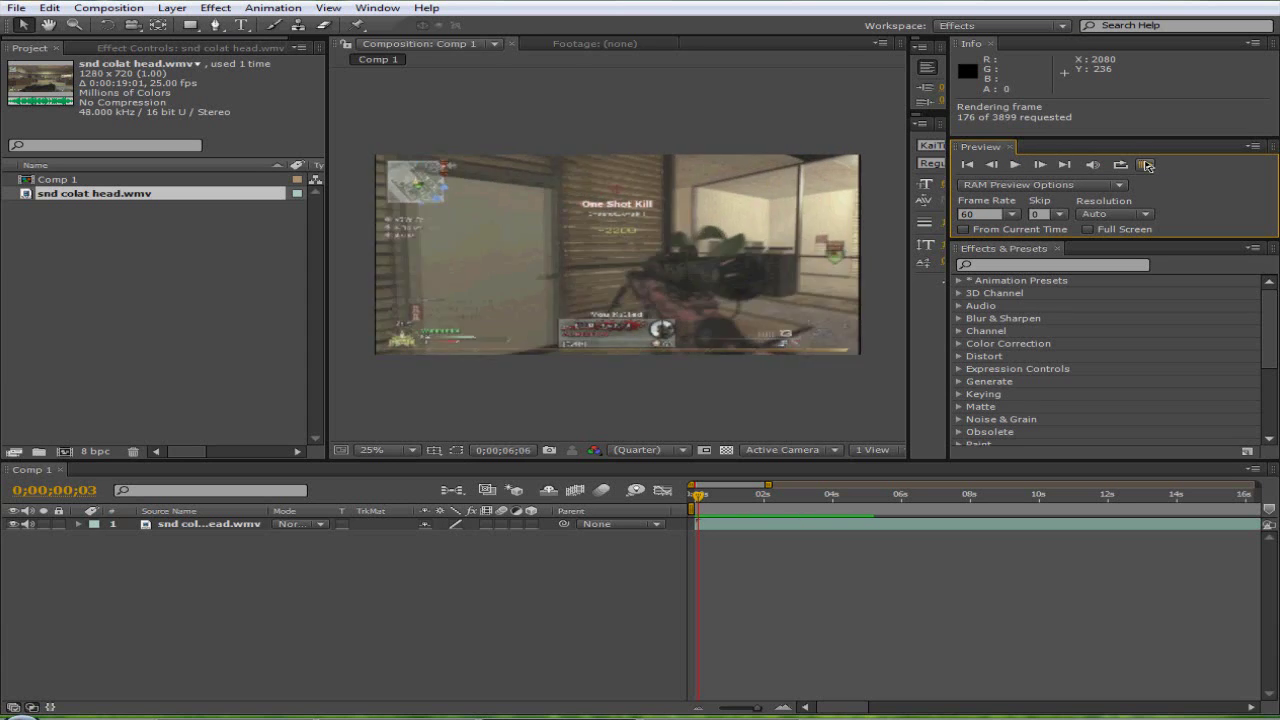
pyautogui.click(1020, 168)
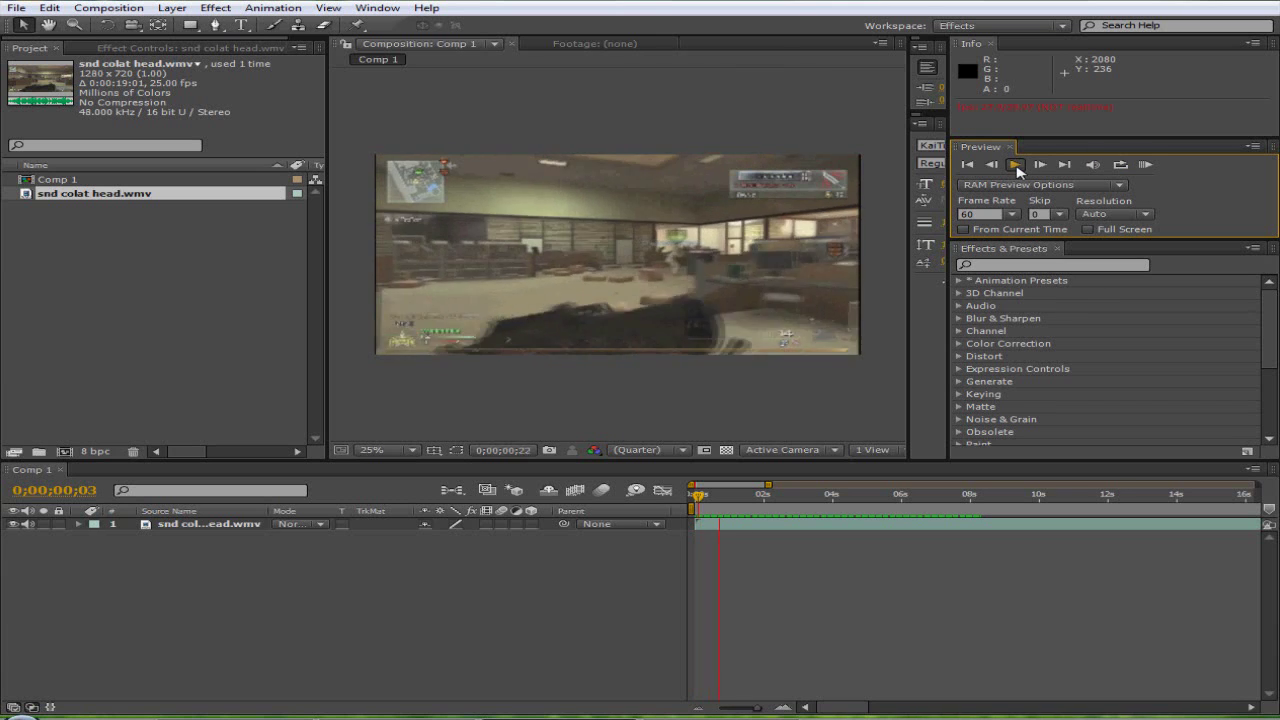
pyautogui.click(1146, 166)
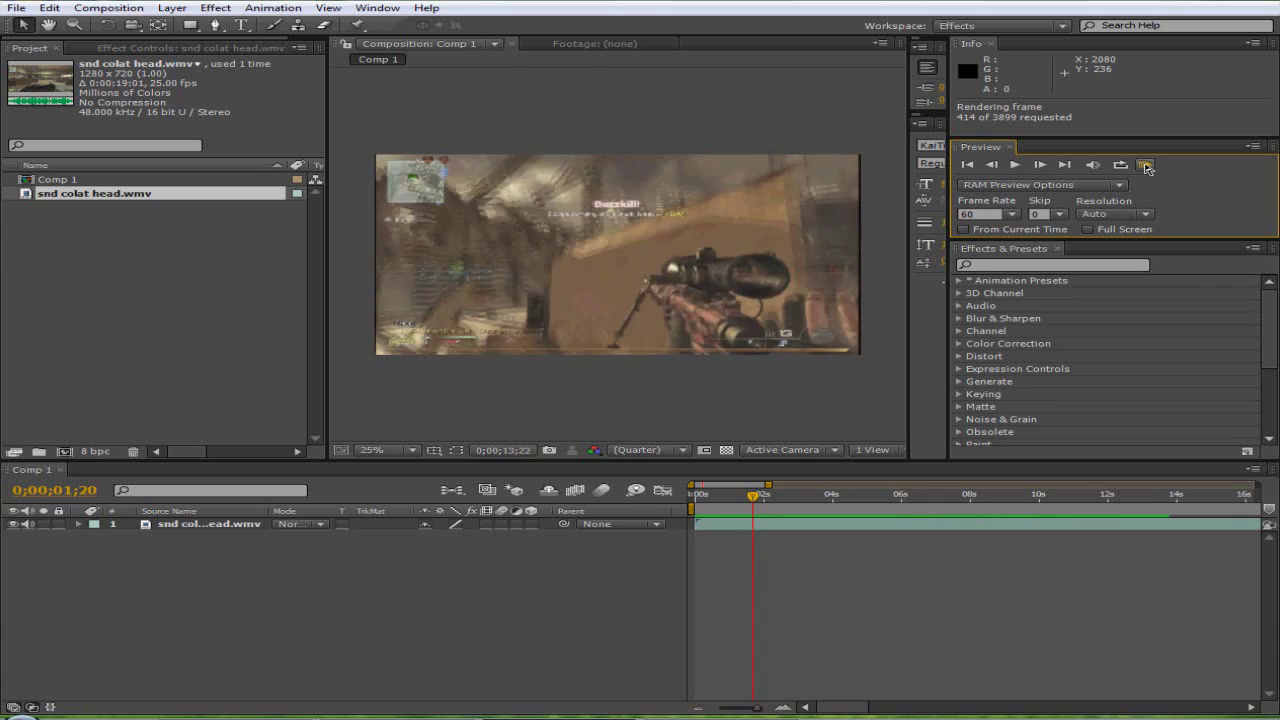
pyautogui.click(1016, 166)
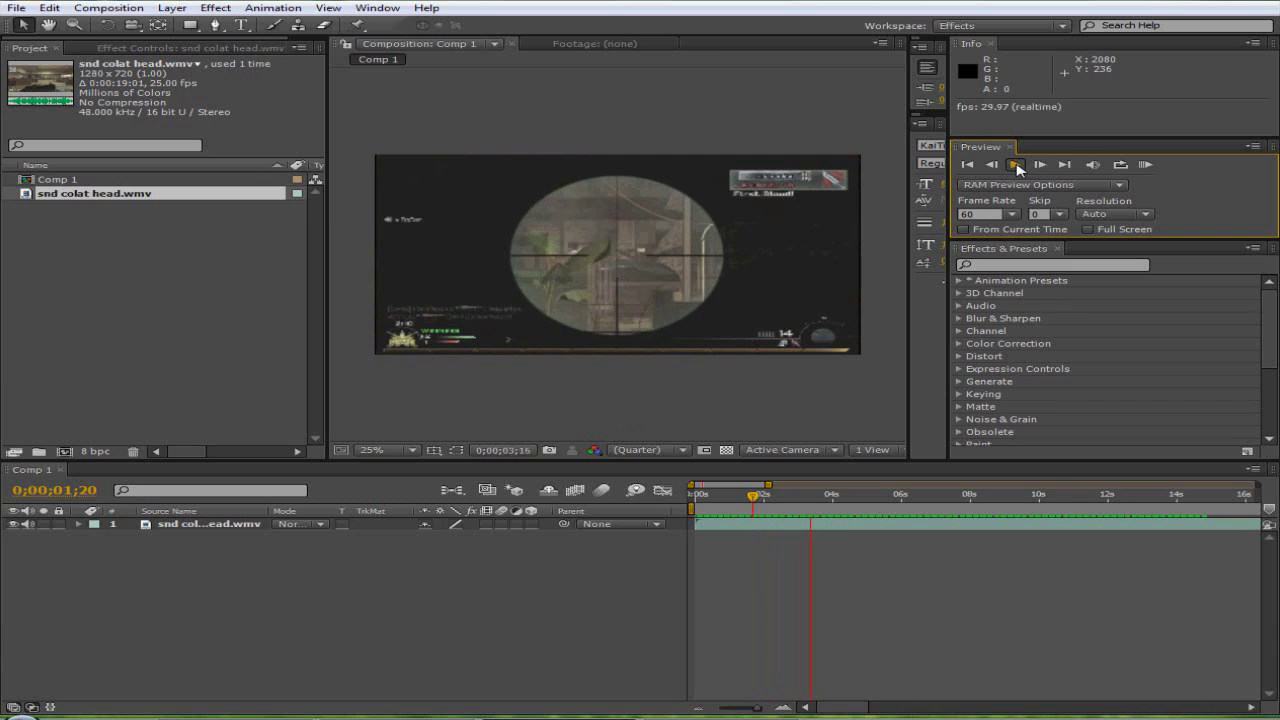
pyautogui.click(1016, 166)
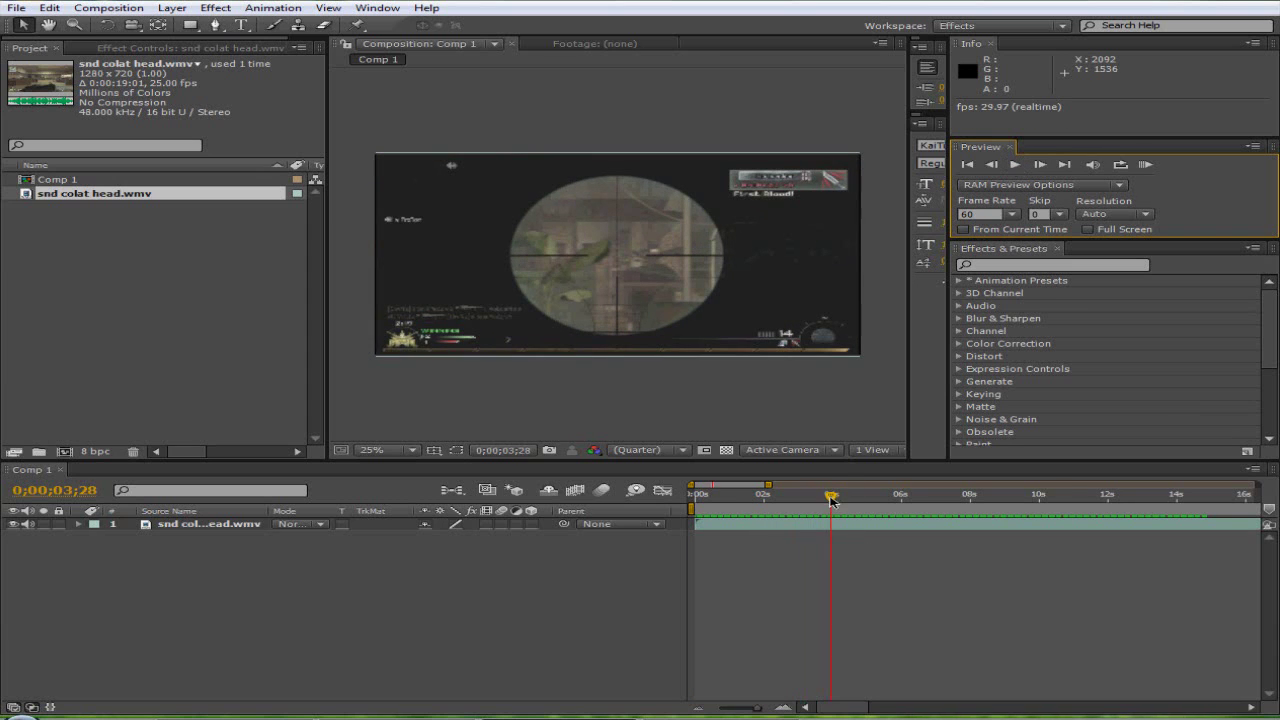
pyautogui.moveTo(831, 498); pyautogui.dragTo(692, 490)
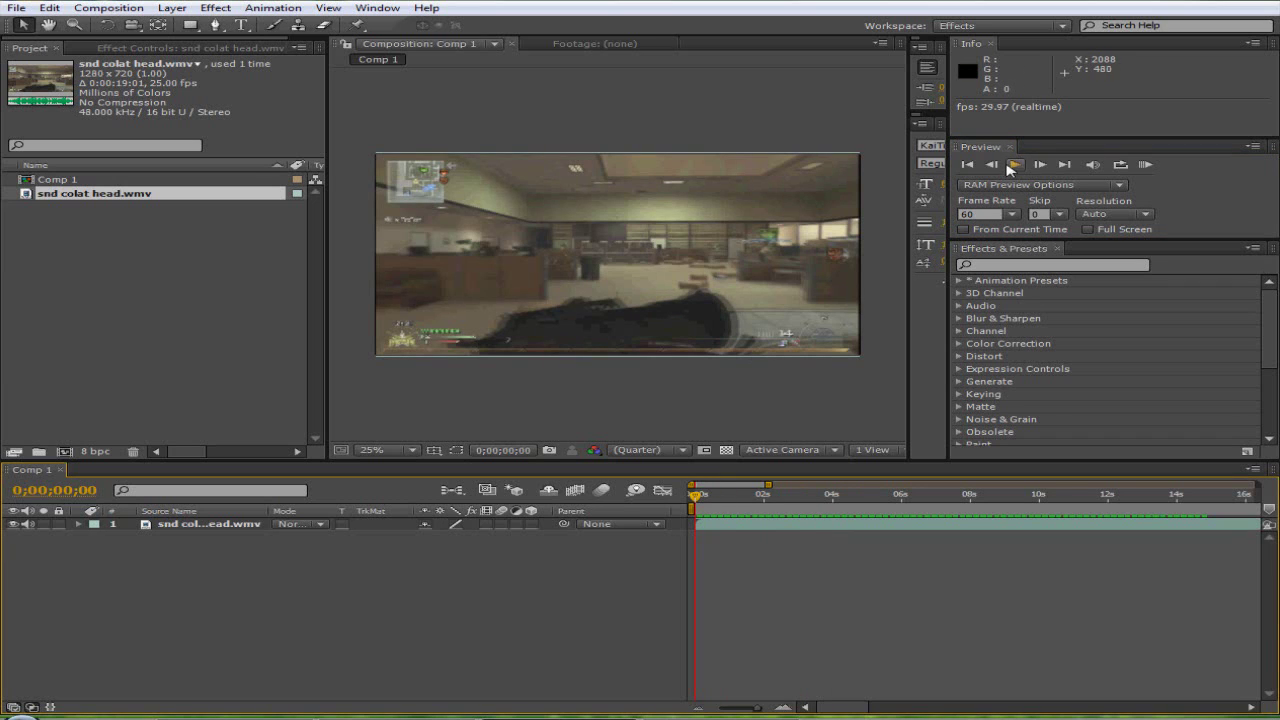
# Enable Time Remapping on the snd colat head layer and play it back
pyautogui.click(78, 525)
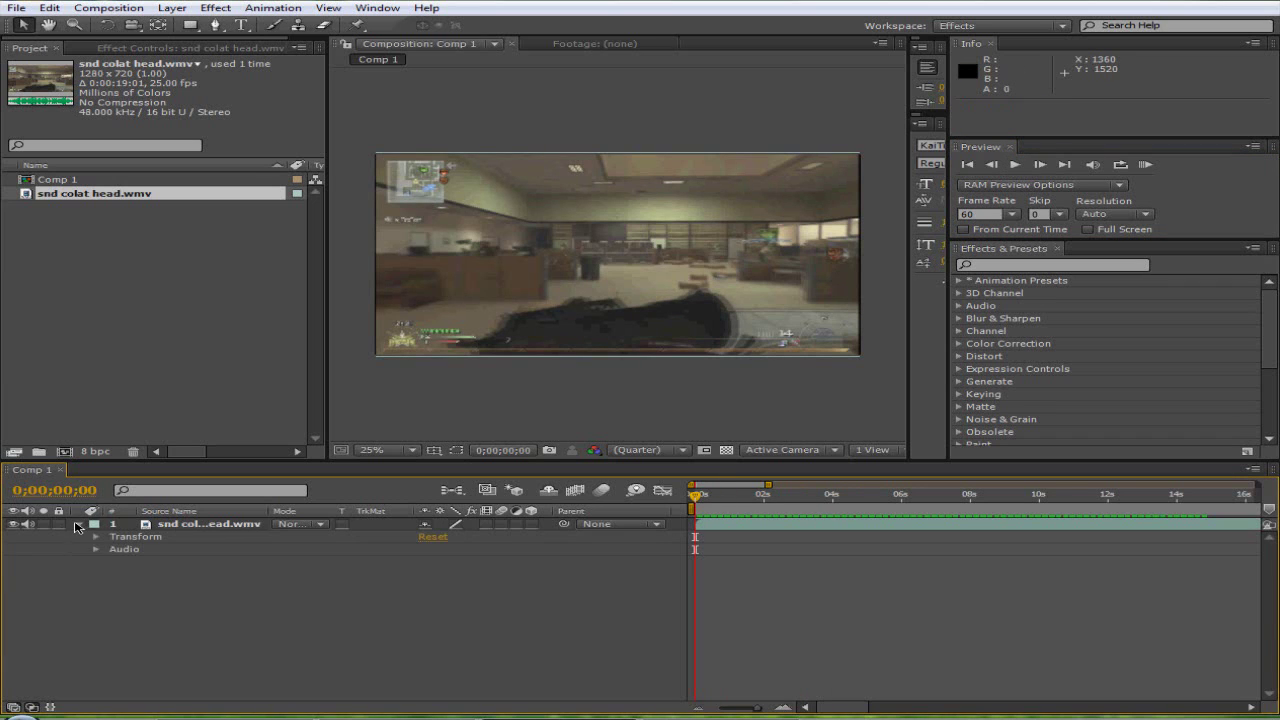
pyautogui.click(96, 537)
pyautogui.click(79, 525)
pyautogui.rightClick(220, 528)
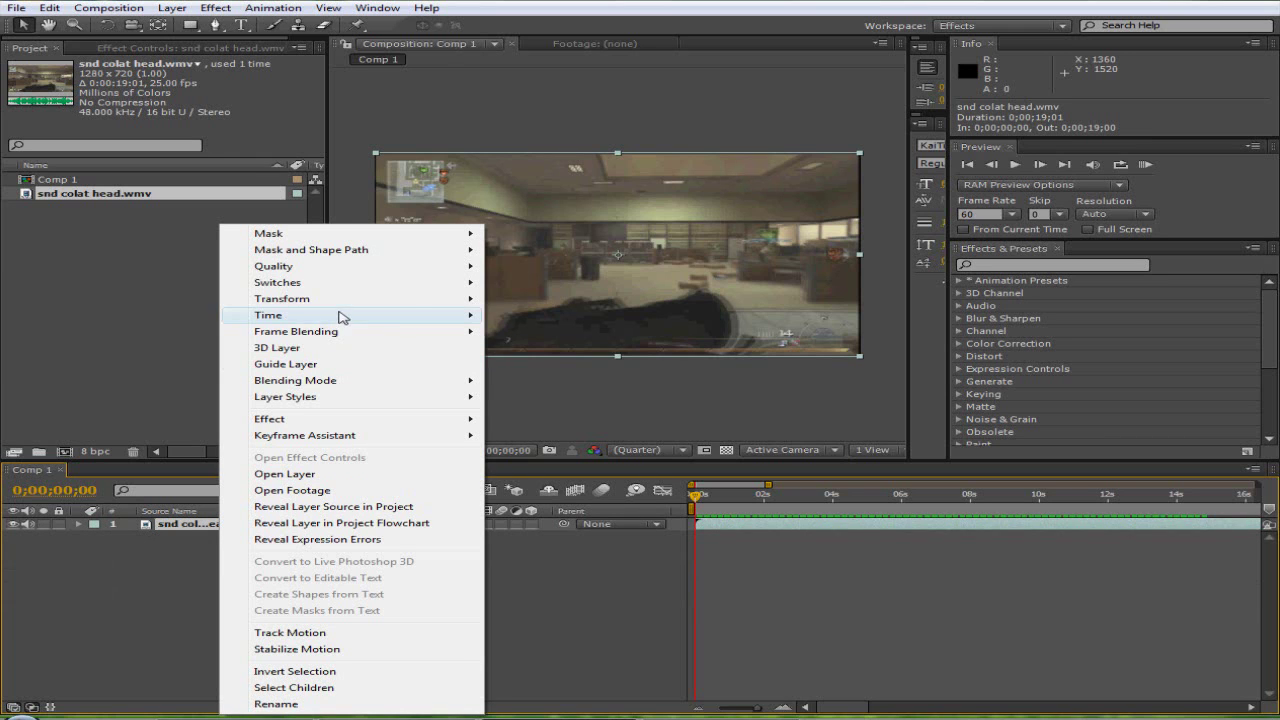
pyautogui.moveTo(268, 315)
pyautogui.click(620, 314)
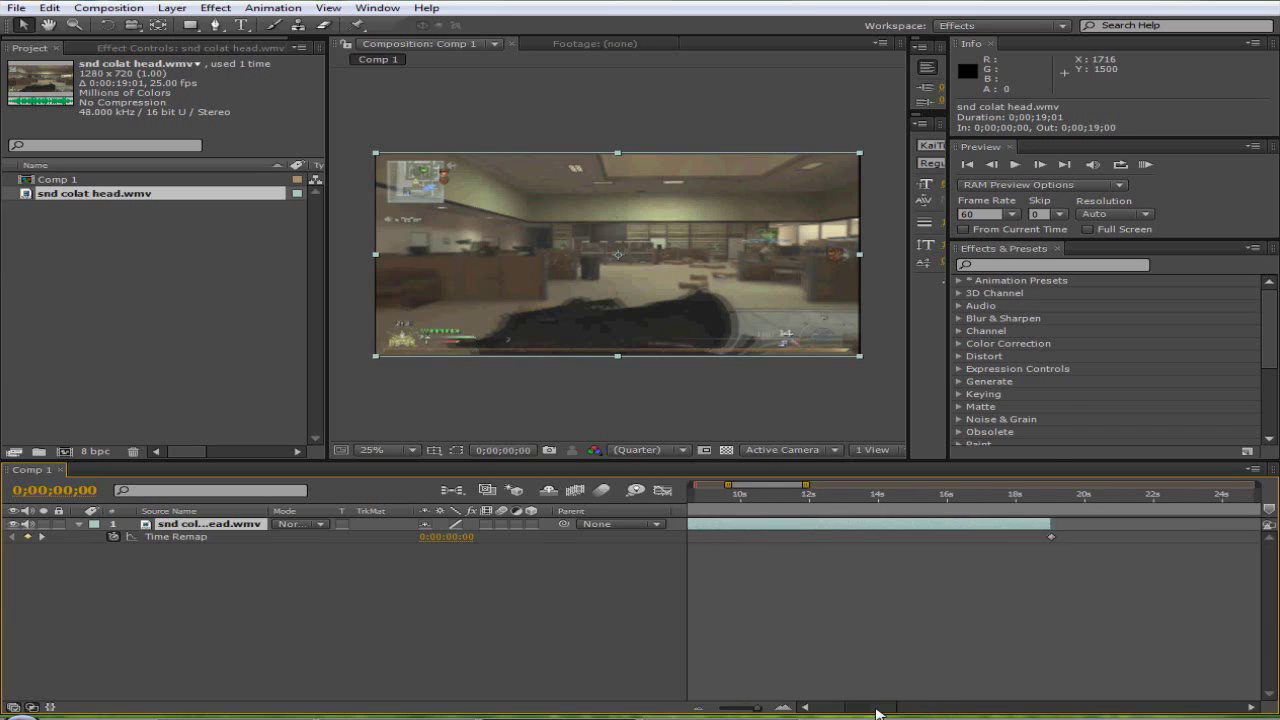
pyautogui.moveTo(832, 708)
pyautogui.mouseDown()
pyautogui.moveTo(886, 714)
pyautogui.moveTo(789, 708)
pyautogui.mouseUp()
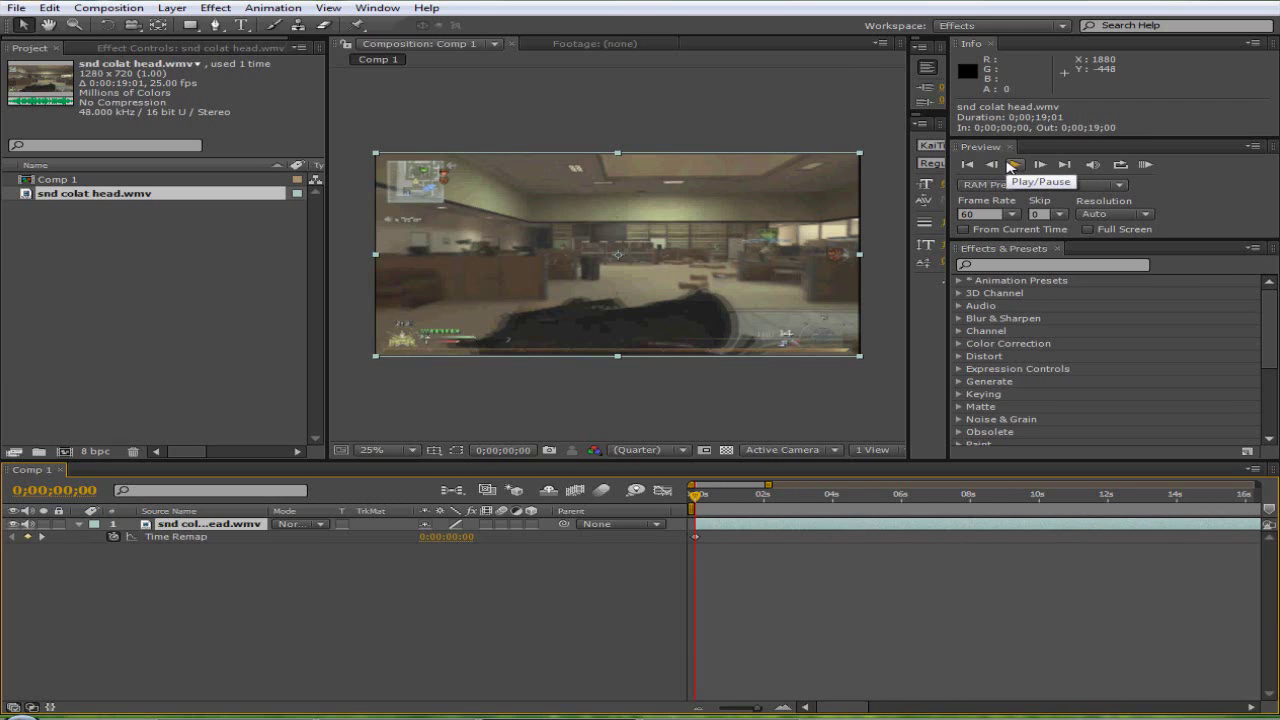
pyautogui.click(1013, 165)
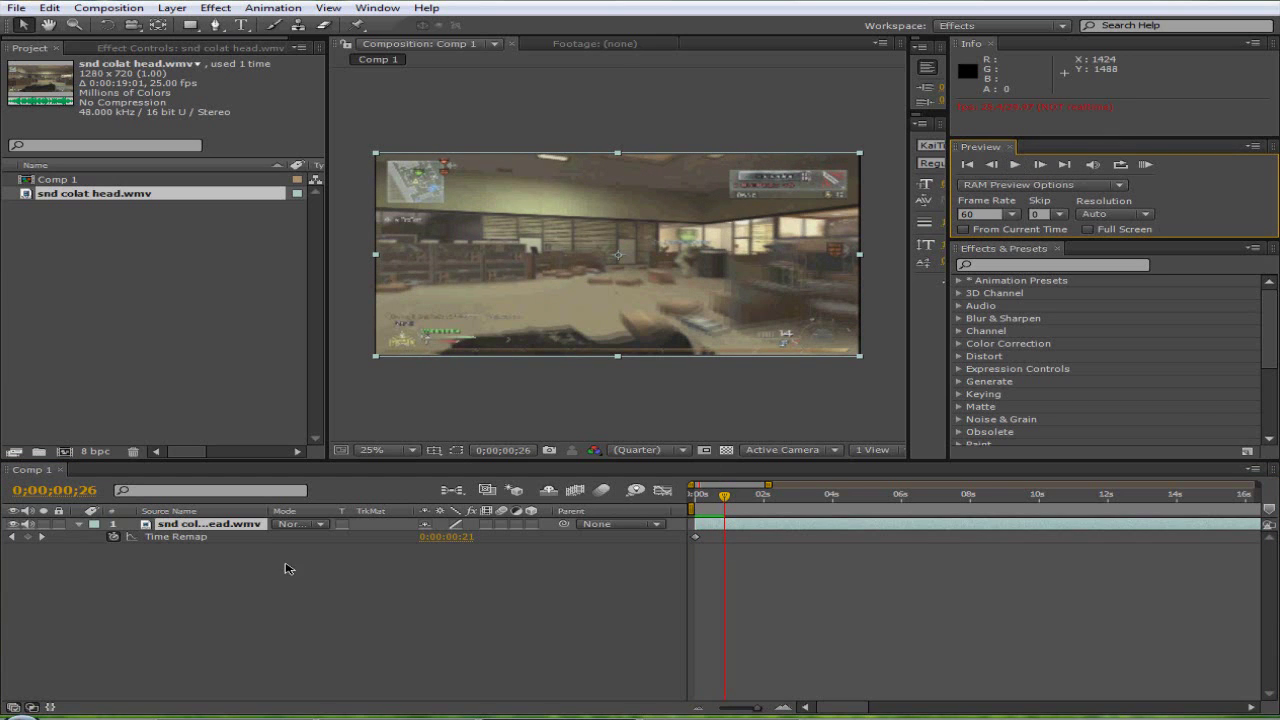
# Add Time Remap keyframes at frames 26 and 27, zooming the timeline to frame level
pyautogui.click(27, 537)
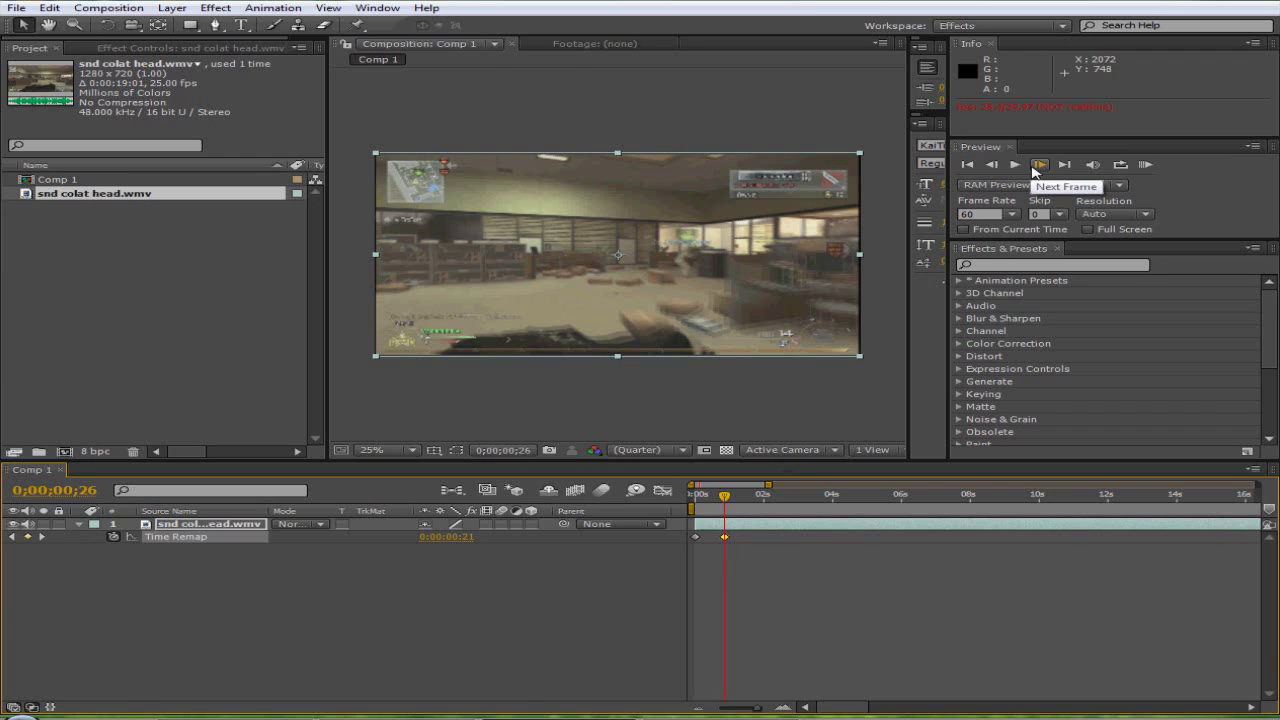
pyautogui.click(1038, 165)
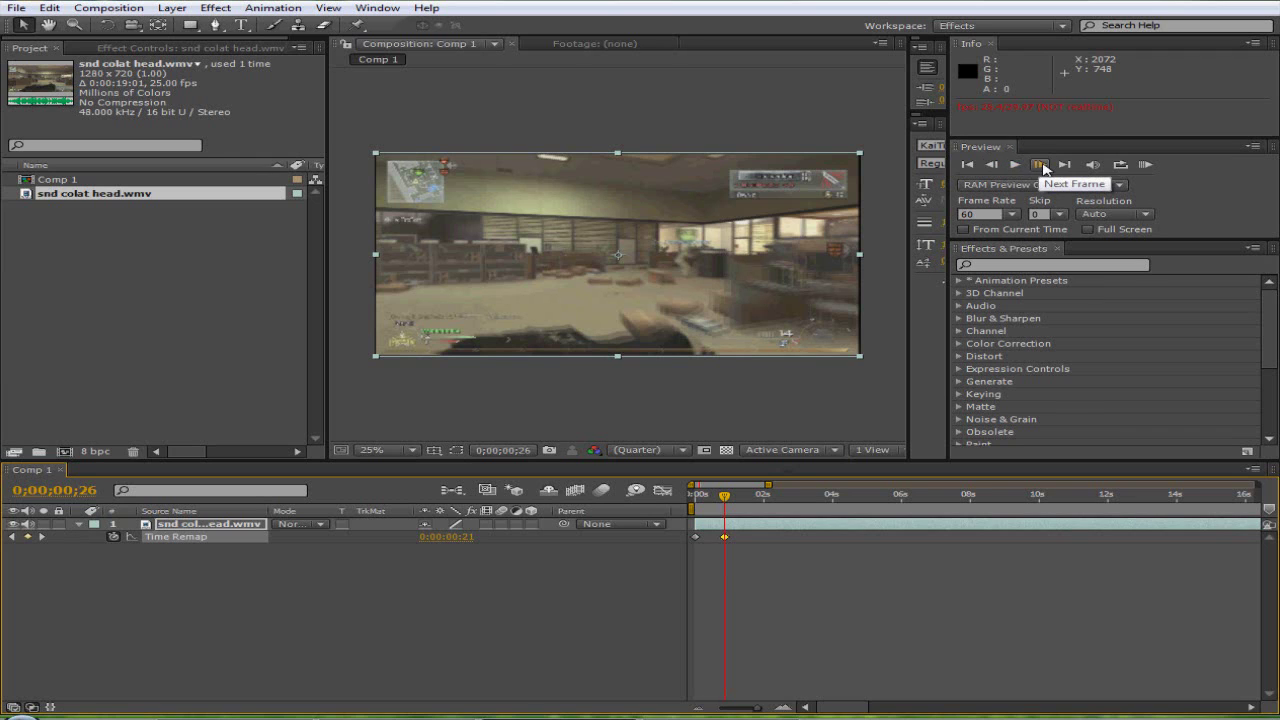
pyautogui.click(1041, 165)
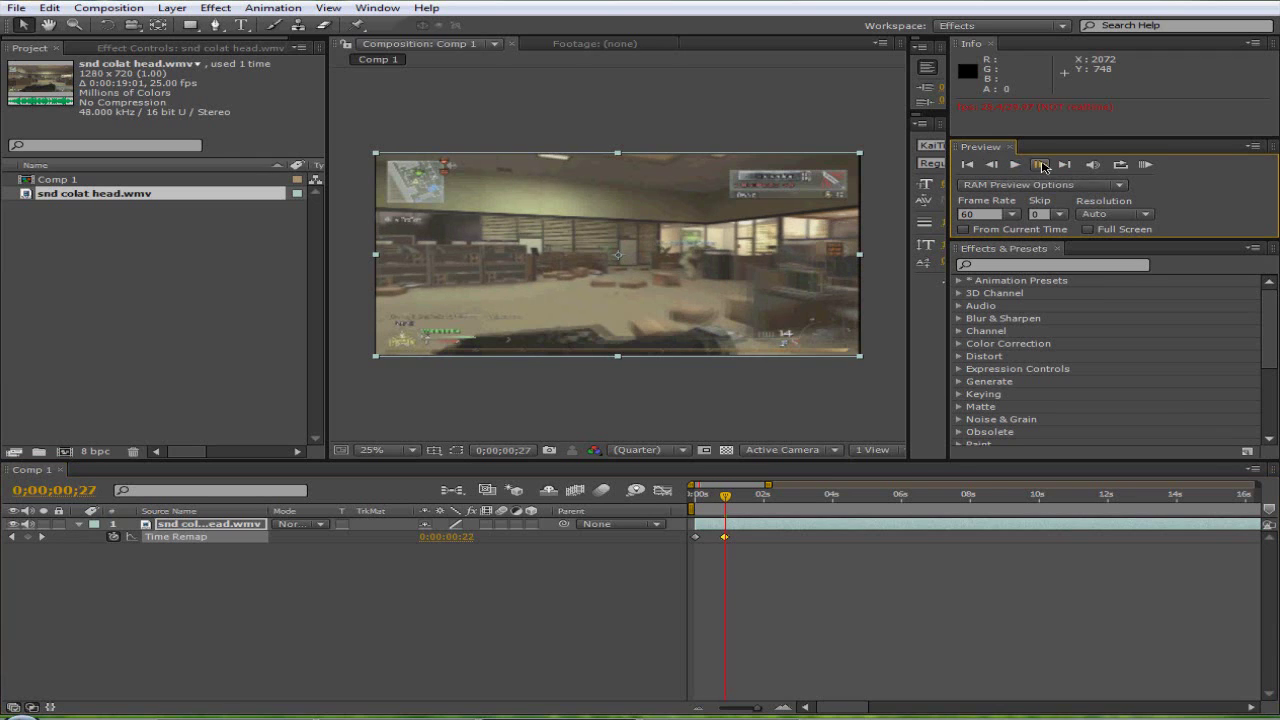
pyautogui.click(785, 708)
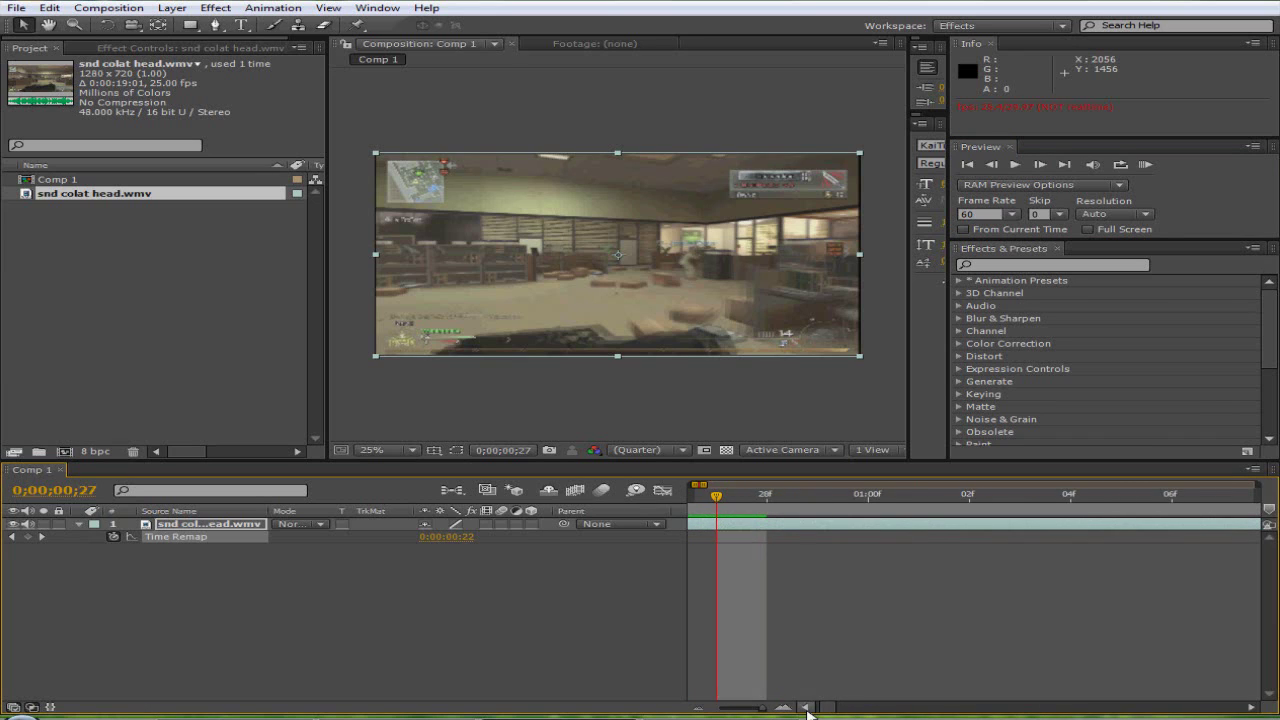
pyautogui.click(787, 708)
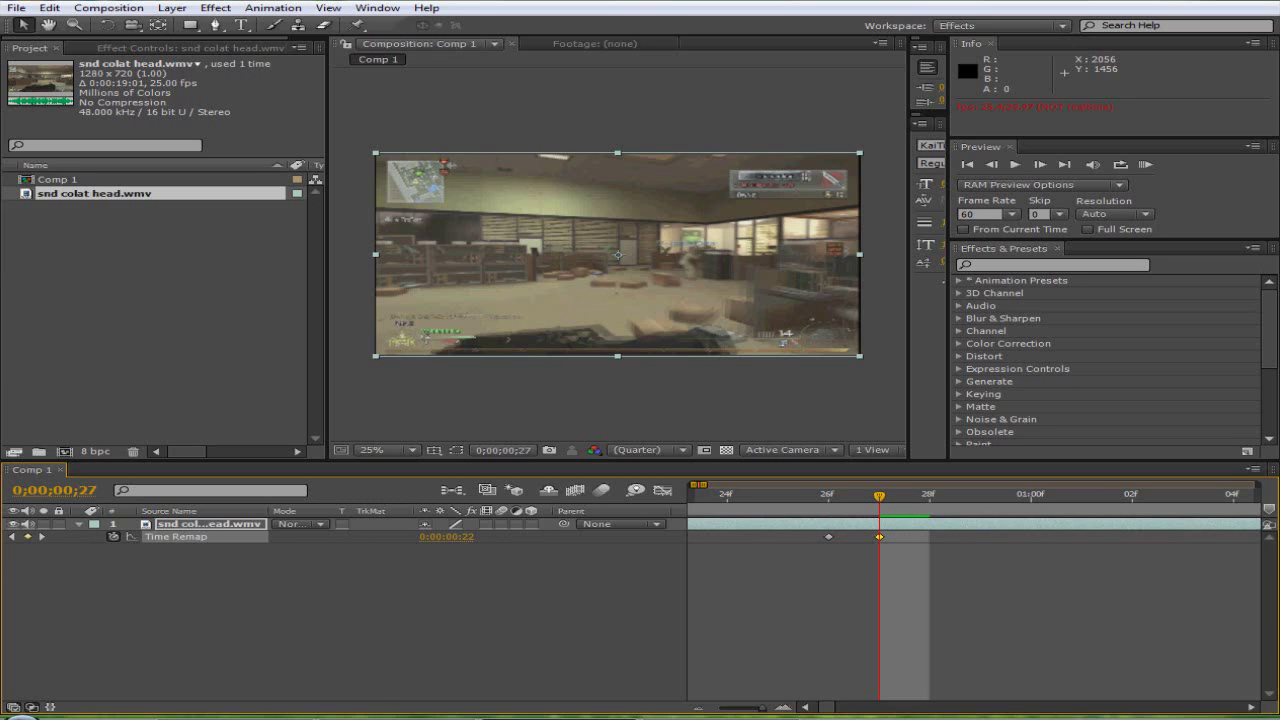
pyautogui.click(697, 708)
# Drag the end Time Remap keyframe from 19;00 out to 20;21 to create a freeze hold
pyautogui.moveTo(835, 708)
pyautogui.mouseDown()
pyautogui.moveTo(900, 708)
pyautogui.moveTo(889, 708)
pyautogui.mouseUp()
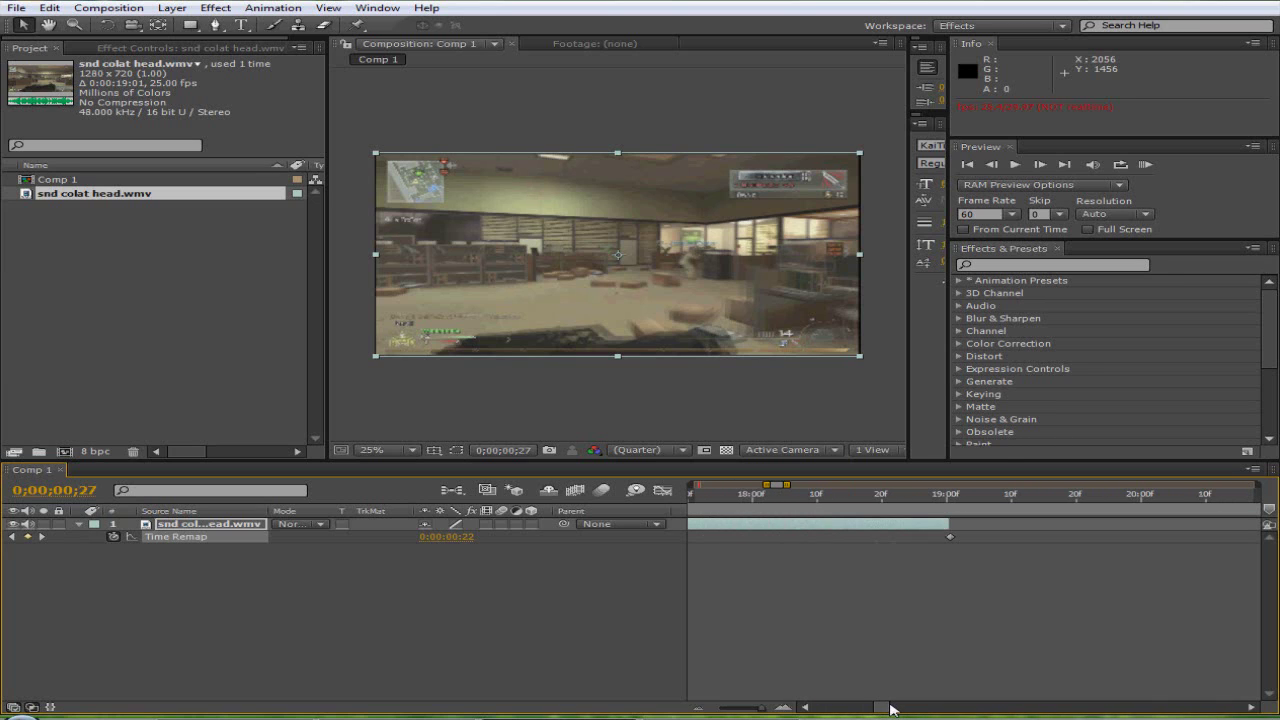
pyautogui.click(950, 537)
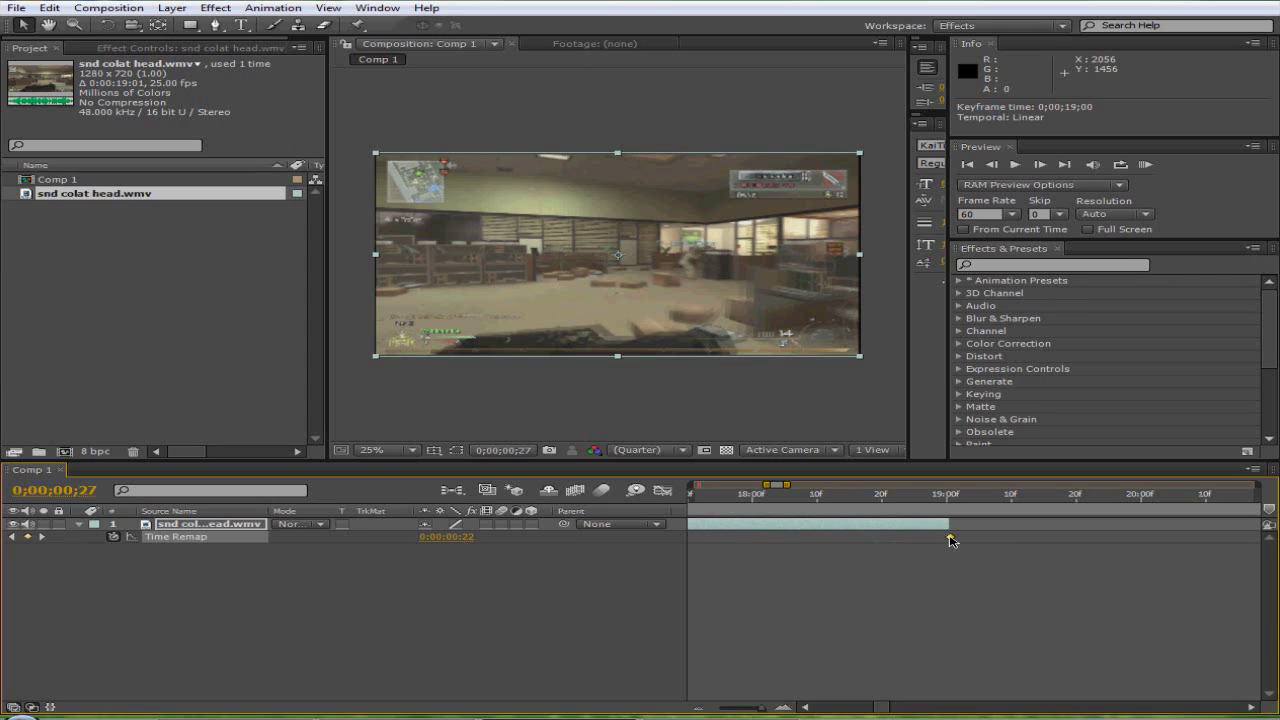
pyautogui.click(698, 709)
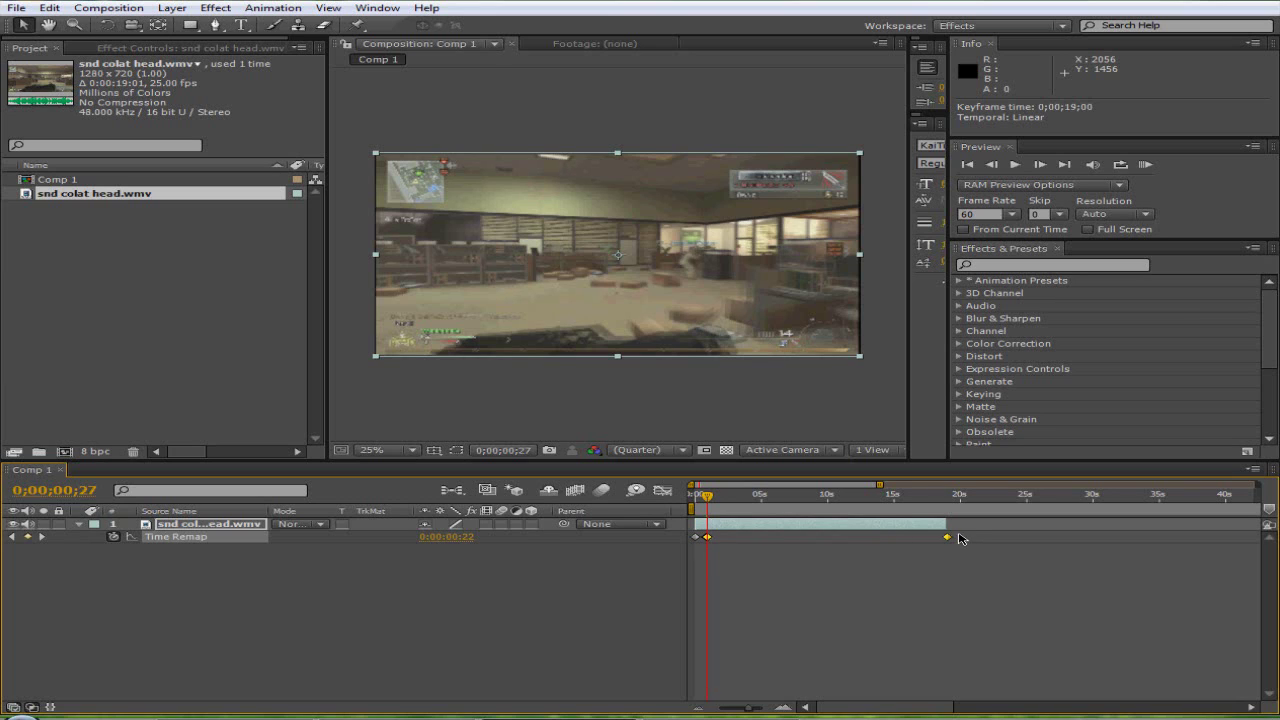
pyautogui.moveTo(946, 537)
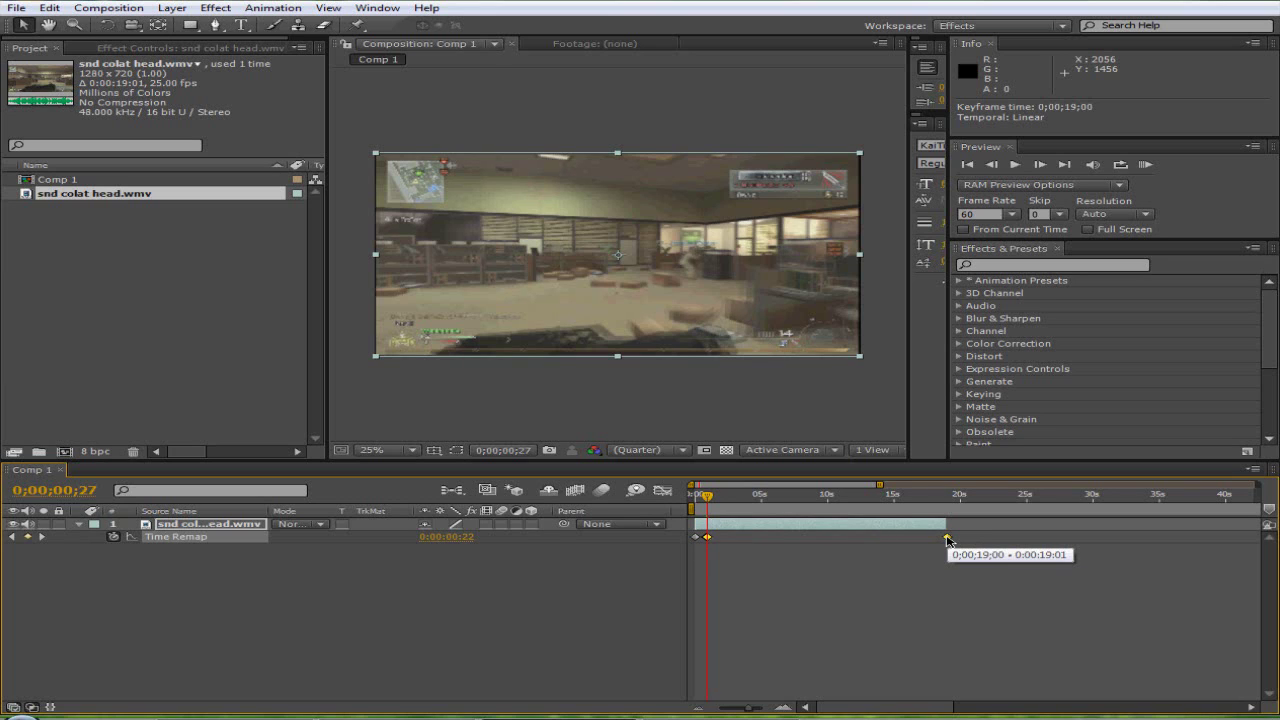
pyautogui.moveTo(948, 541); pyautogui.dragTo(969, 541)
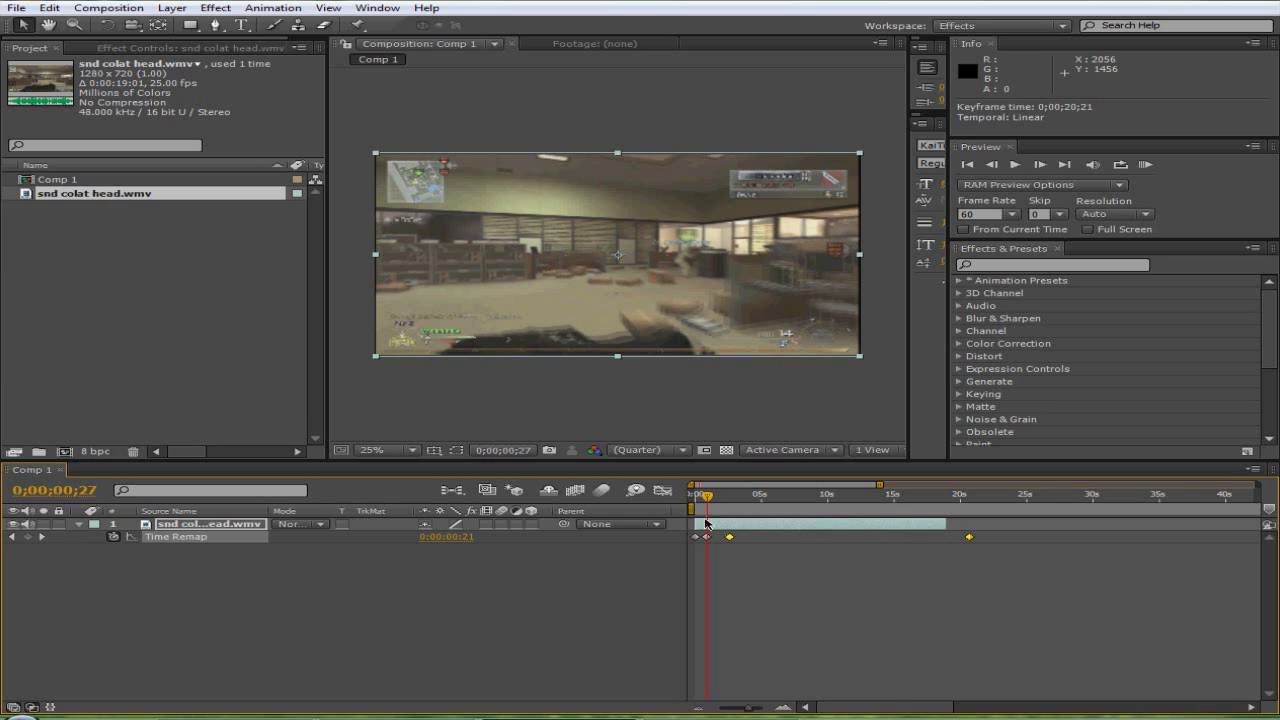
pyautogui.click(784, 708)
pyautogui.moveTo(708, 499)
pyautogui.mouseDown()
pyautogui.moveTo(817, 503)
pyautogui.moveTo(797, 503)
pyautogui.mouseUp()
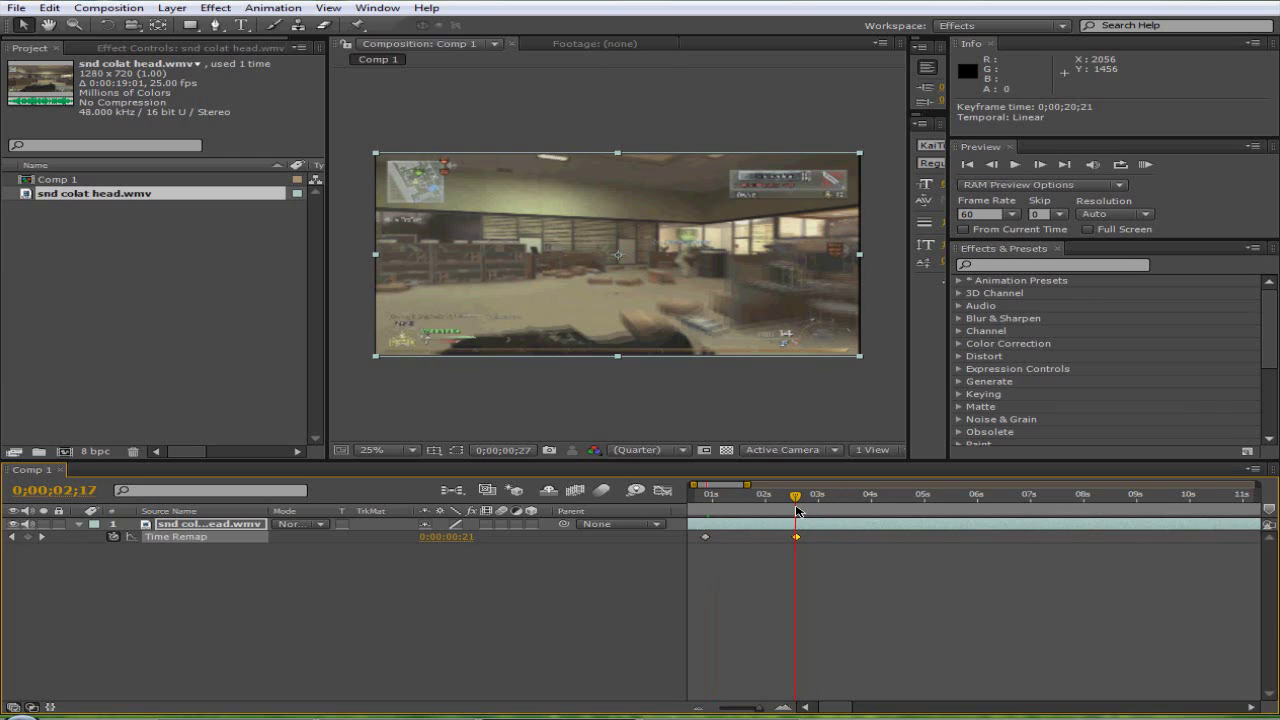
pyautogui.click(700, 710)
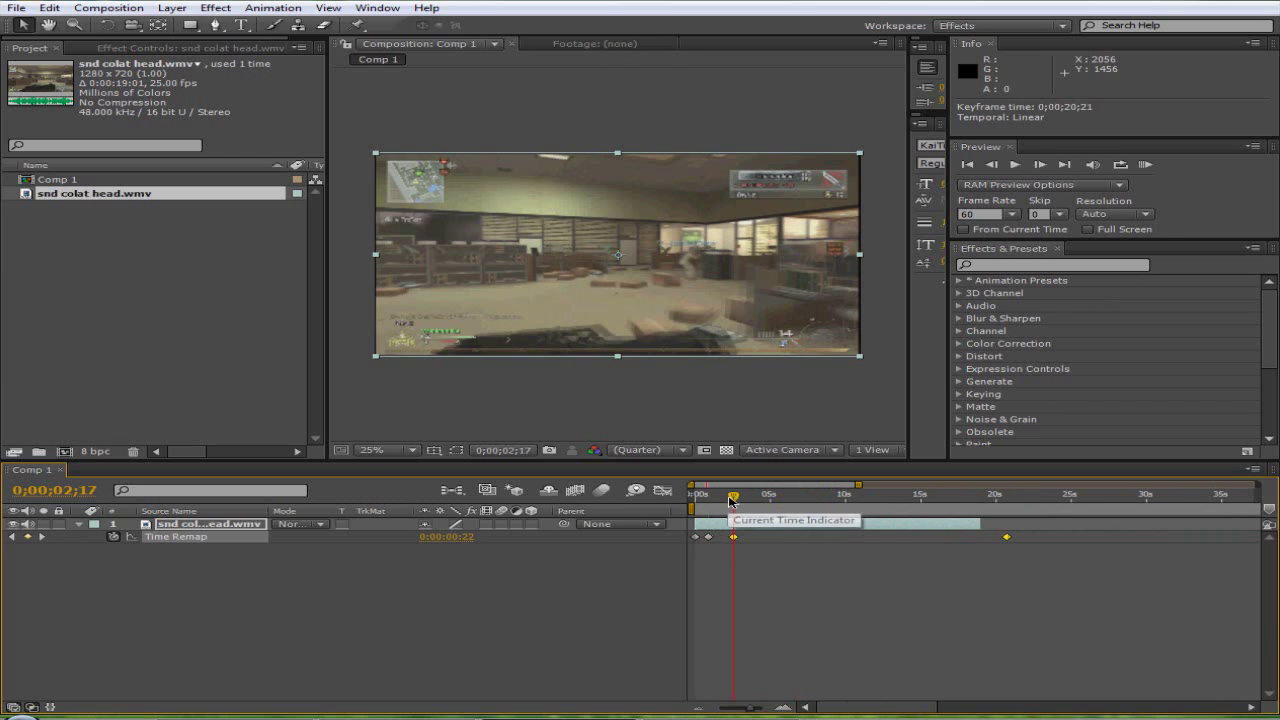
pyautogui.press('Home')
pyautogui.click(1015, 164)
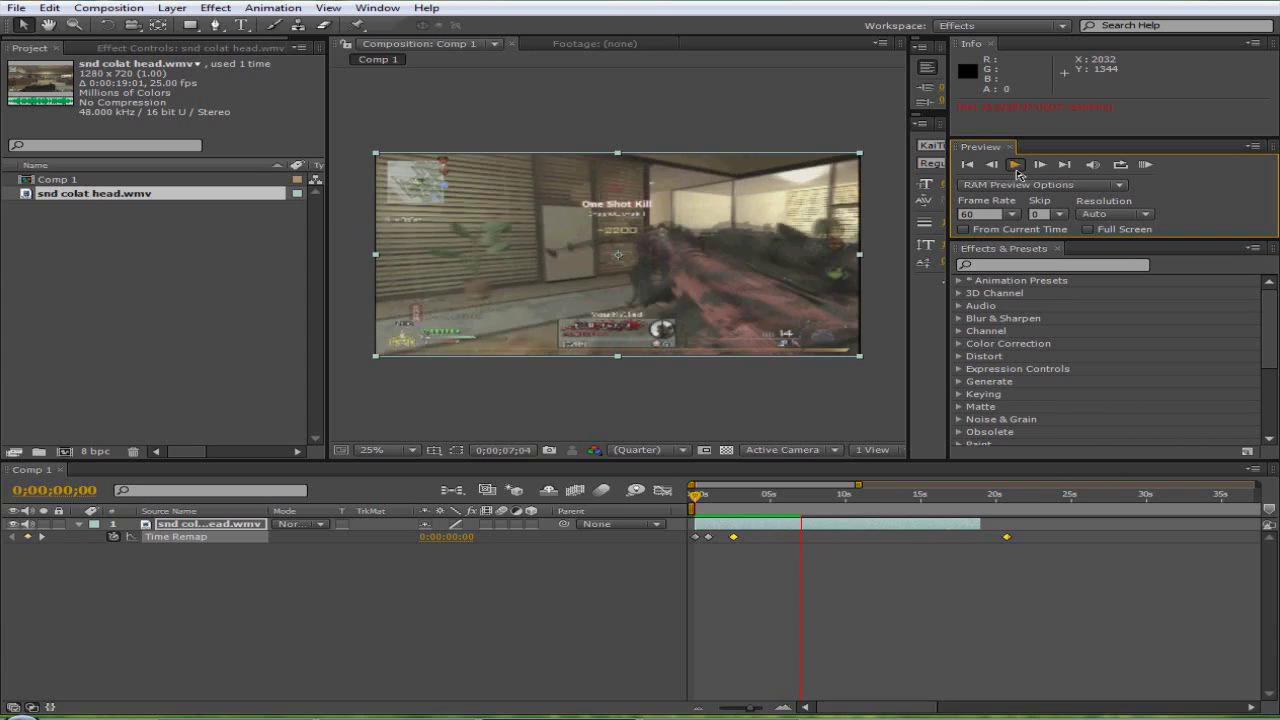
pyautogui.click(1015, 165)
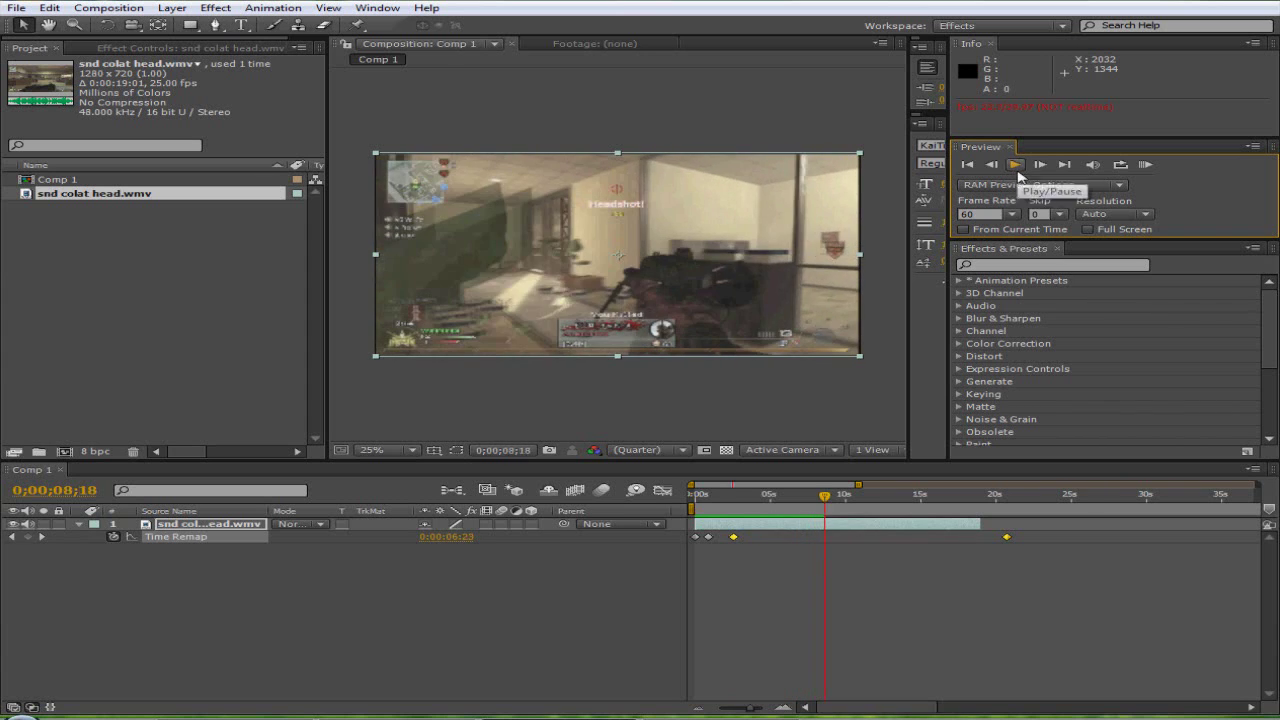
pyautogui.moveTo(826, 497); pyautogui.dragTo(694, 494)
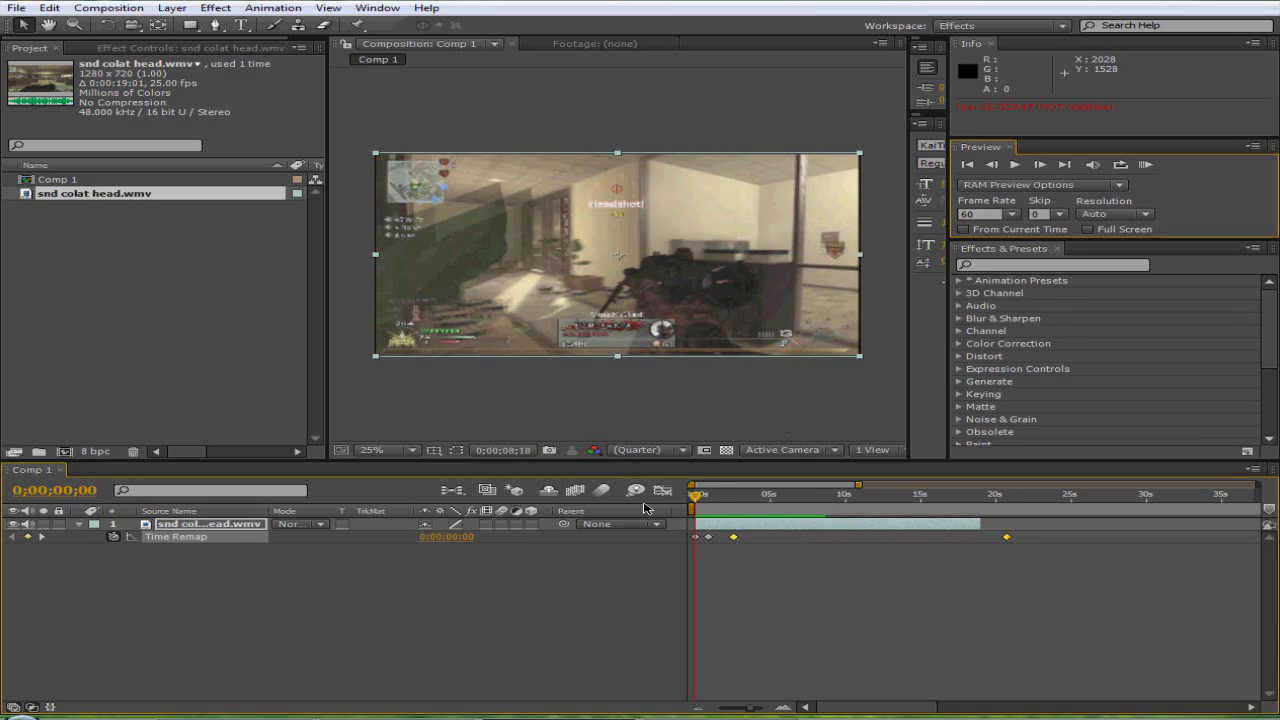
pyautogui.click(1015, 165)
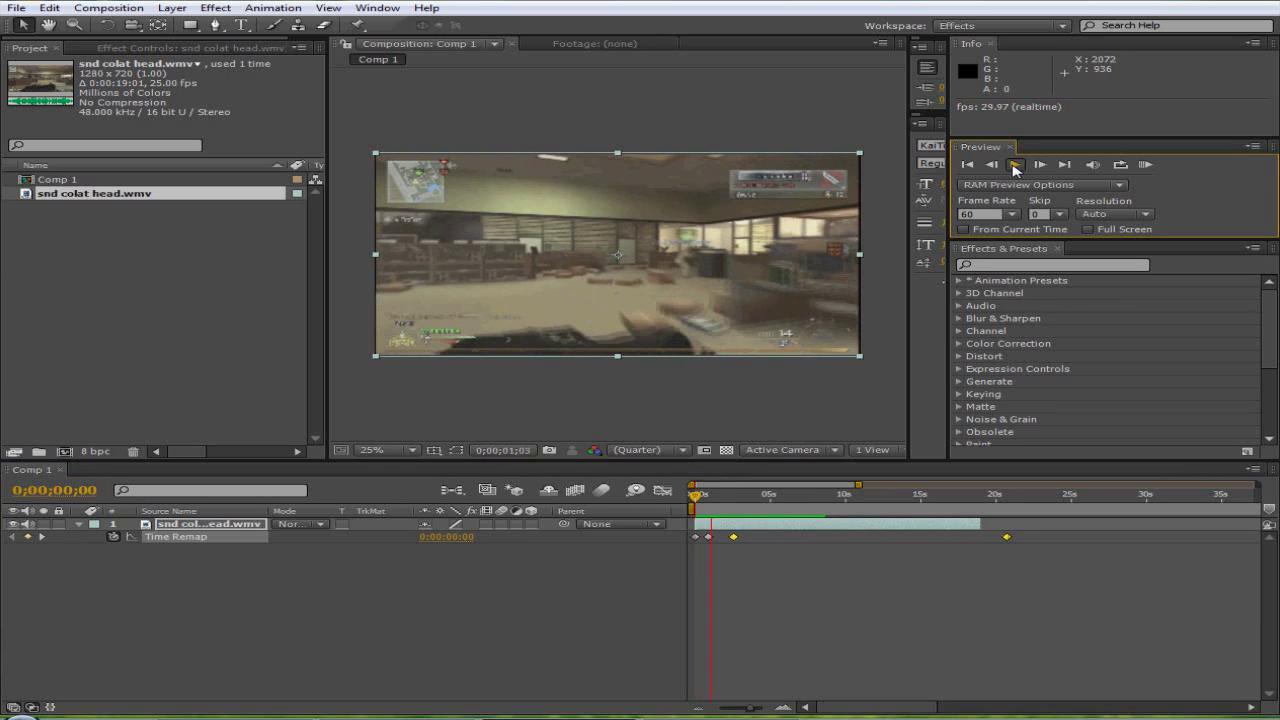
pyautogui.click(1015, 165)
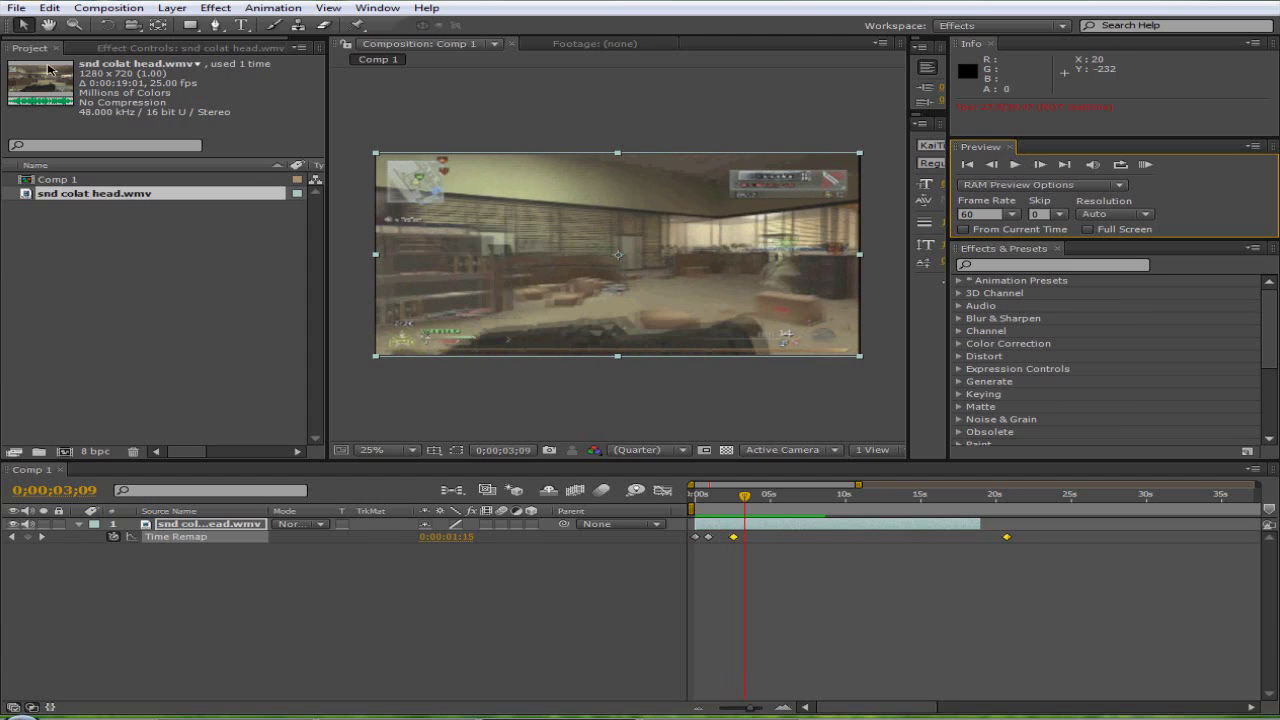
# Add Comp 1 to the render queue with Best Settings render settings
pyautogui.click(127, 8)
pyautogui.click(200, 133)
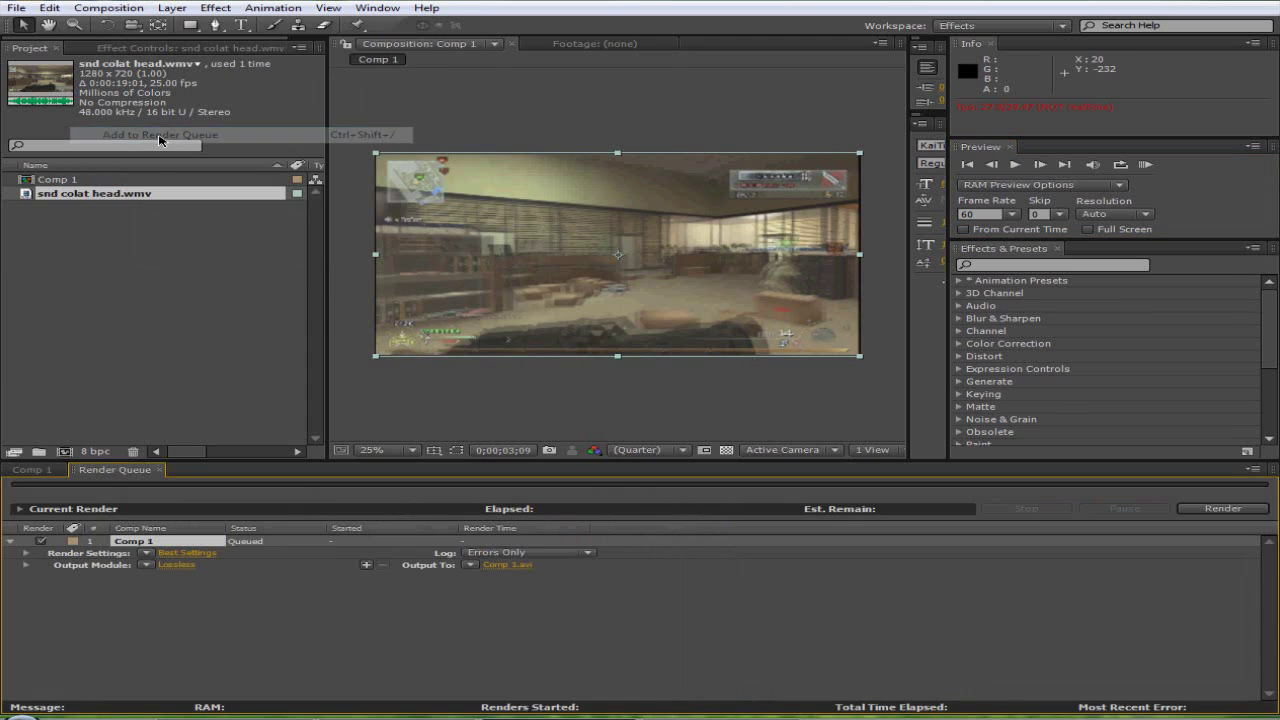
pyautogui.click(186, 553)
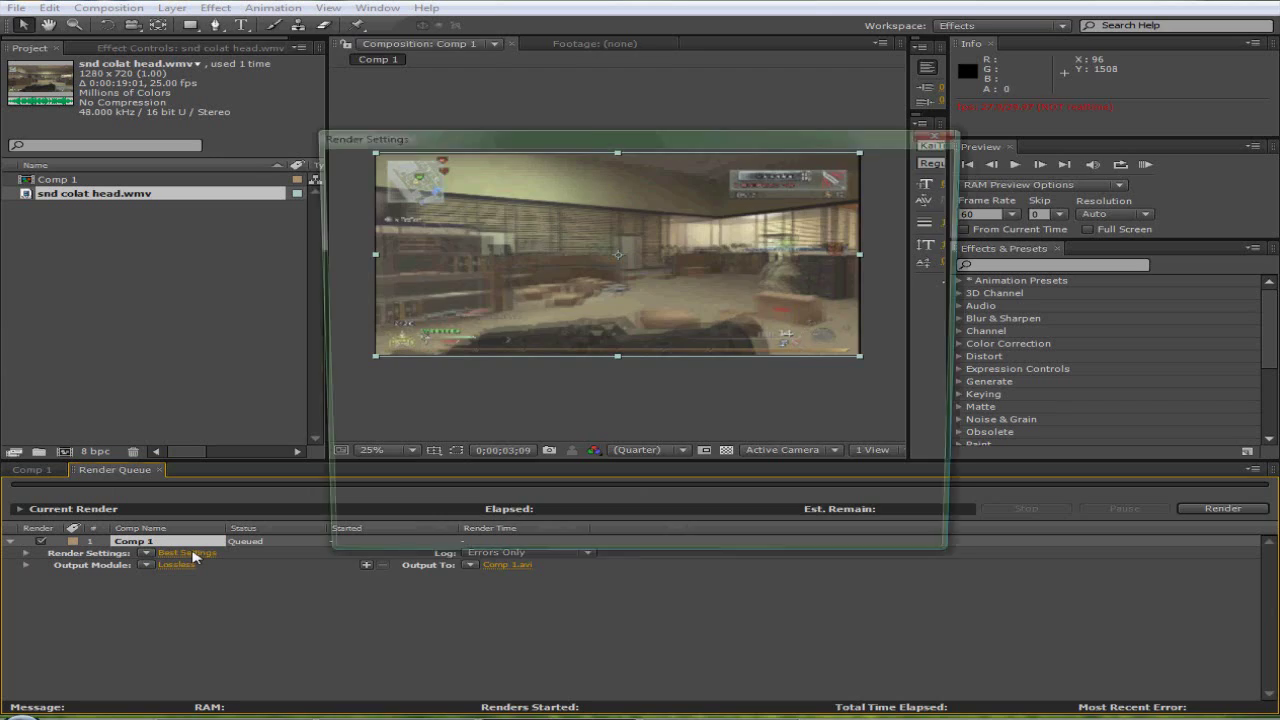
pyautogui.click(801, 547)
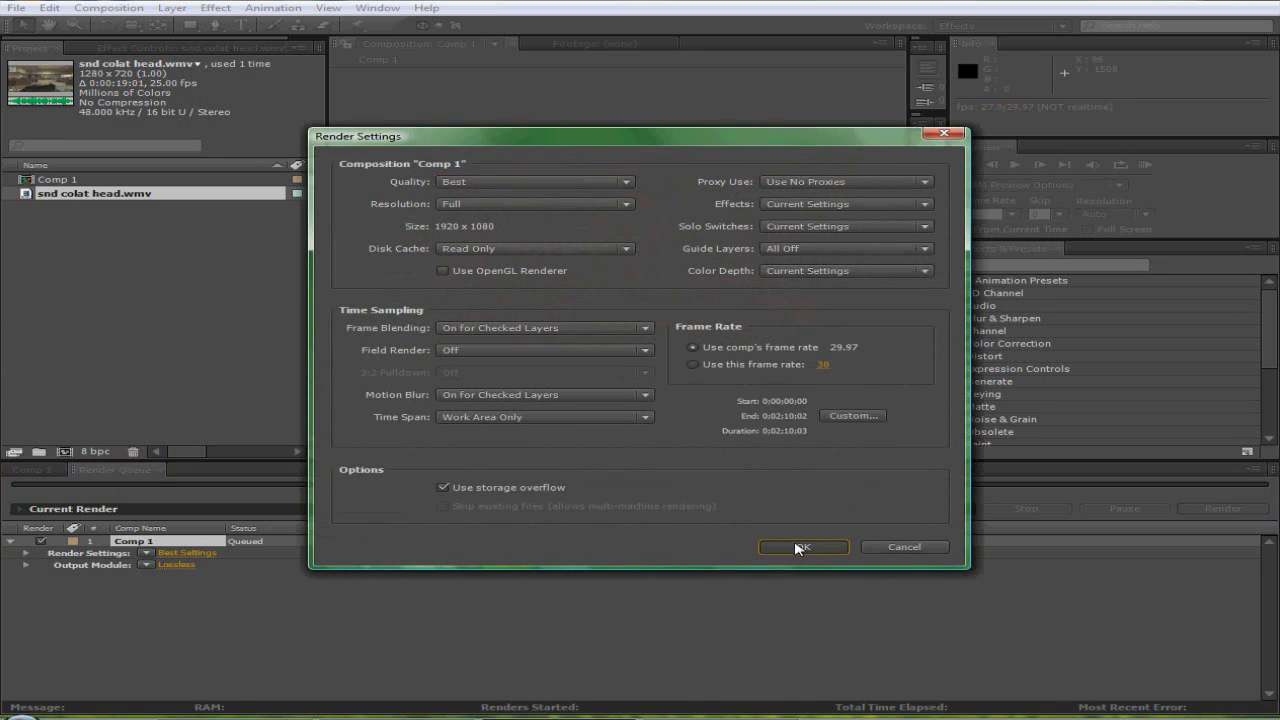
pyautogui.click(110, 9)
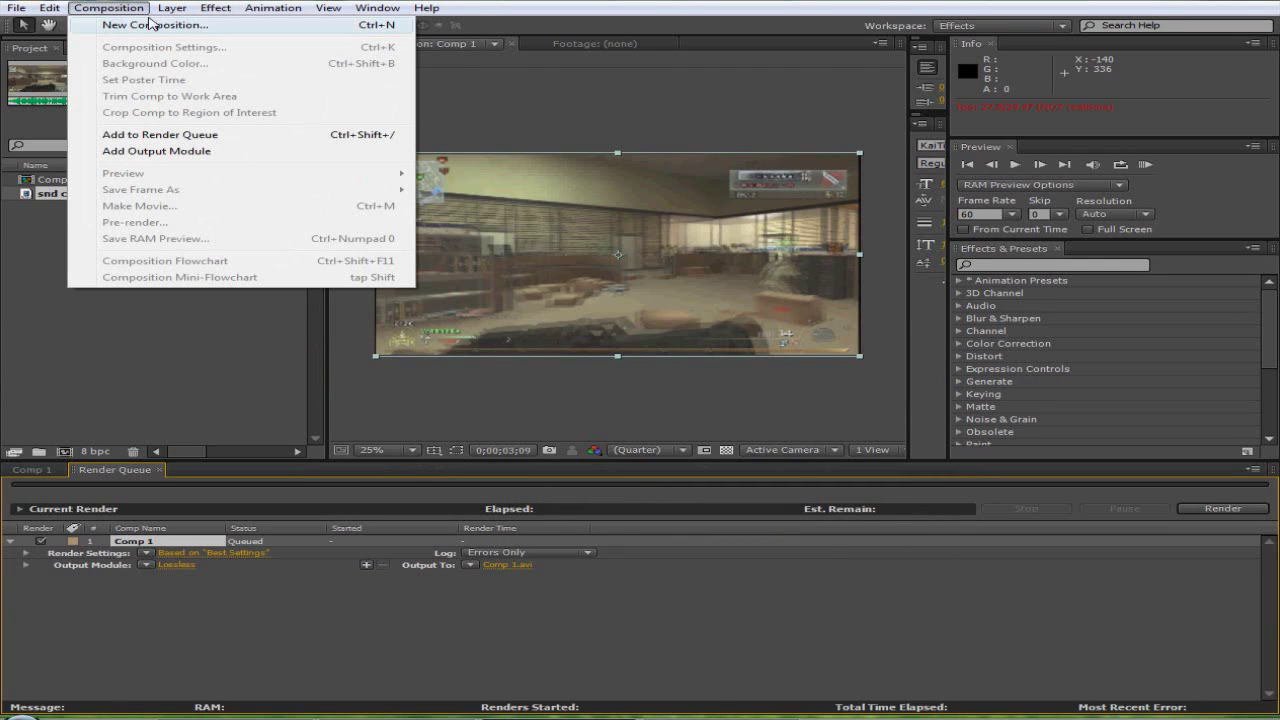
pyautogui.click(160, 350)
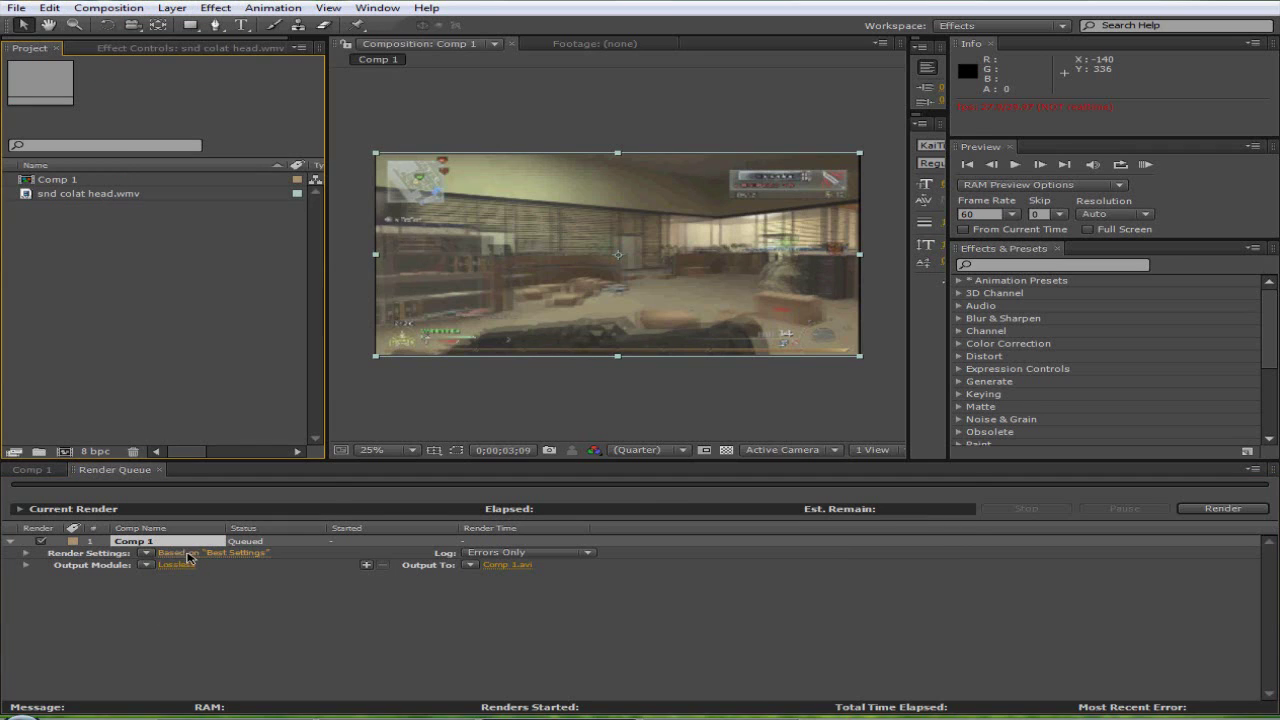
pyautogui.click(189, 553)
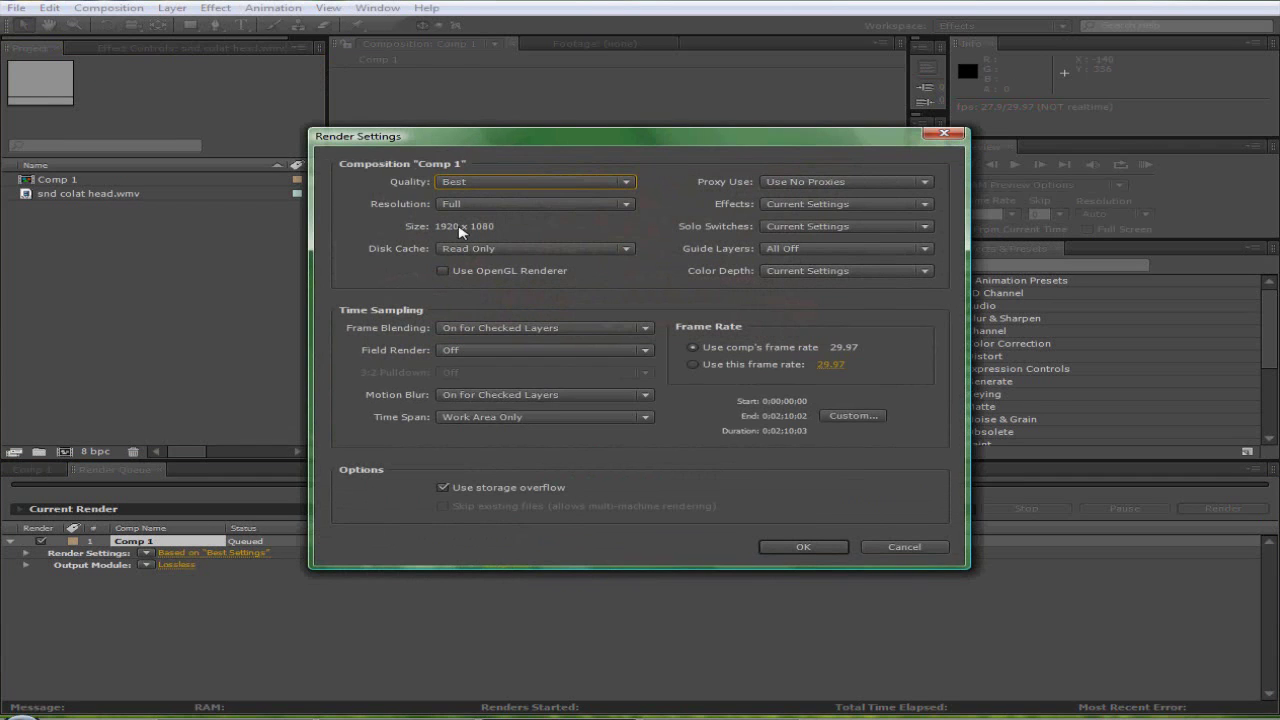
pyautogui.click(803, 547)
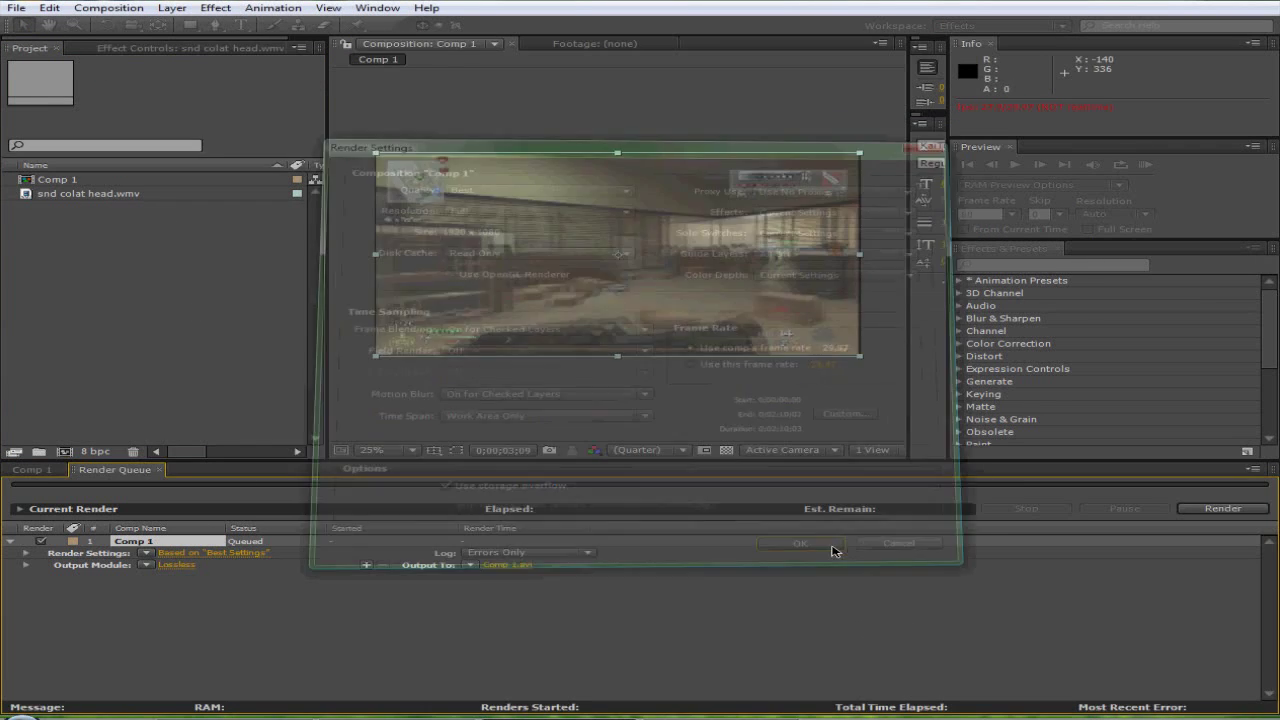
# Set the output module to QuickTime Movie with audio output enabled
pyautogui.click(176, 566)
pyautogui.click(355, 262)
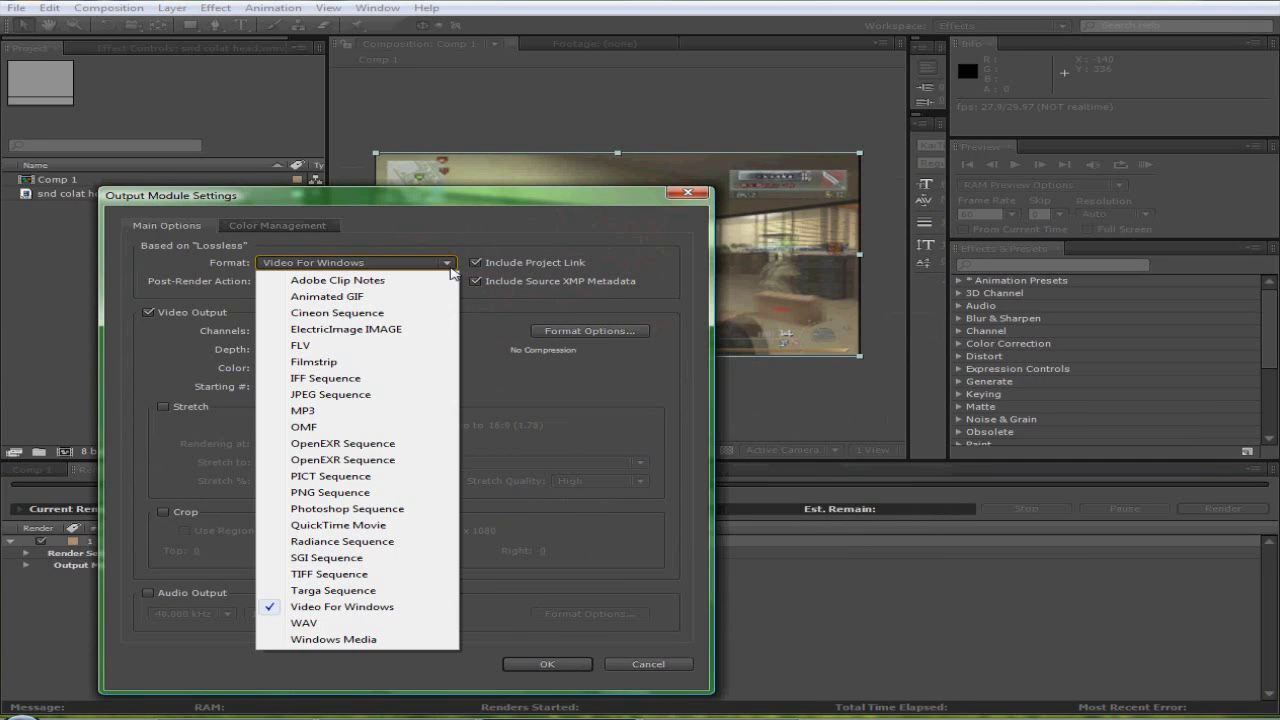
pyautogui.click(362, 522)
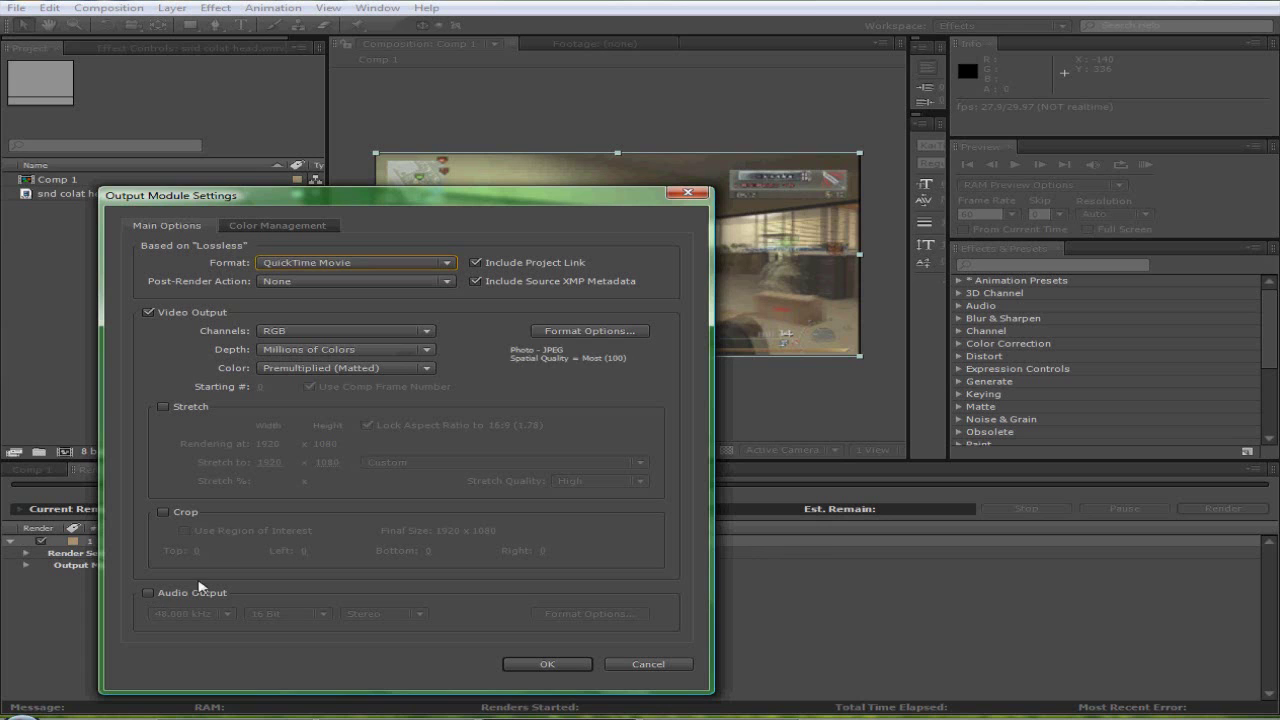
pyautogui.click(166, 595)
pyautogui.click(540, 665)
# Name the render output file 'tutorial video.mov' and save it
pyautogui.click(510, 565)
pyautogui.click(403, 417)
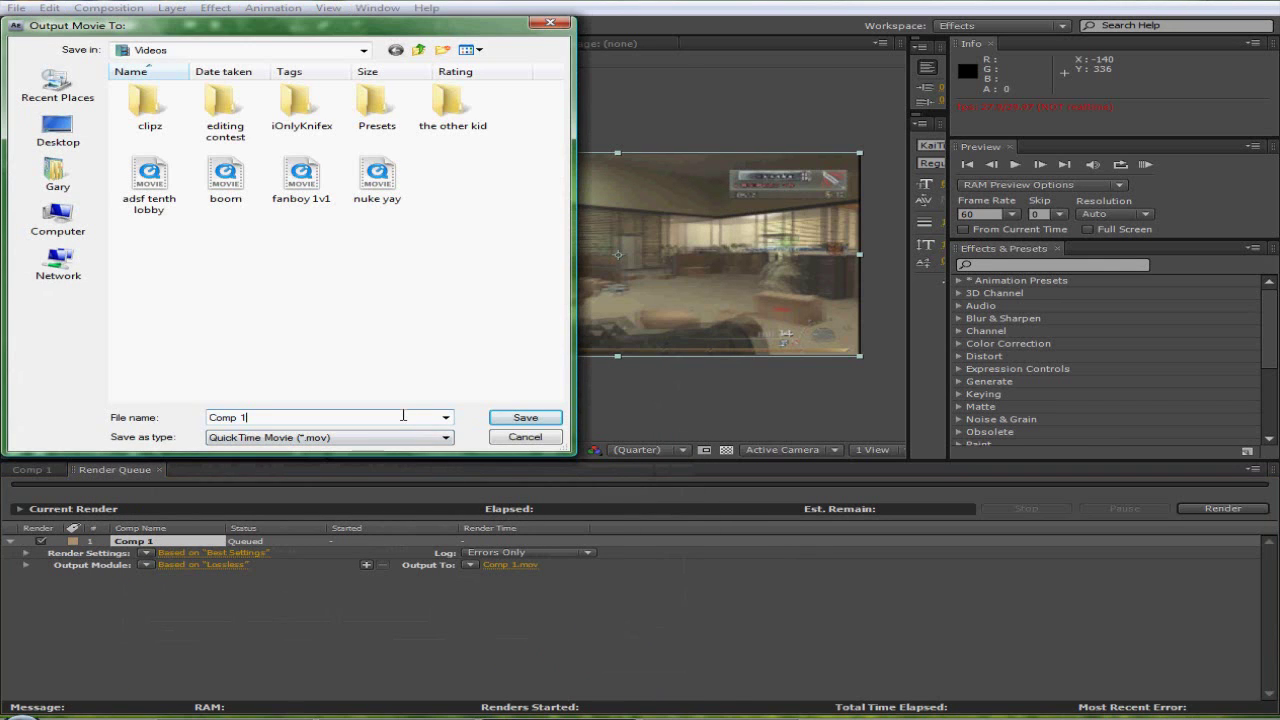
pyautogui.press('BackSpace')
pyautogui.press('BackSpace')
pyautogui.press('BackSpace')
pyautogui.press('BackSpace')
pyautogui.press('BackSpace')
pyautogui.write('t')
pyautogui.write('ut')
pyautogui.press('BackSpace')
pyautogui.press('BackSpace')
pyautogui.write('l')
pyautogui.click(508, 417)
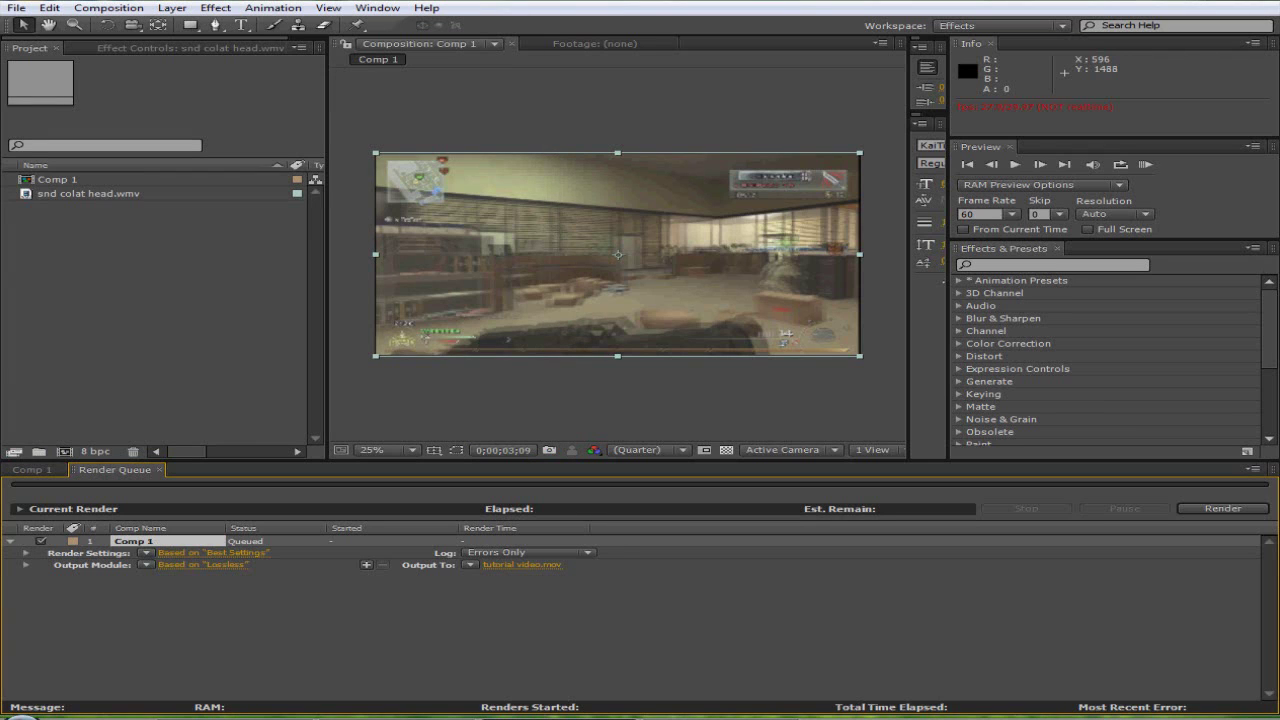